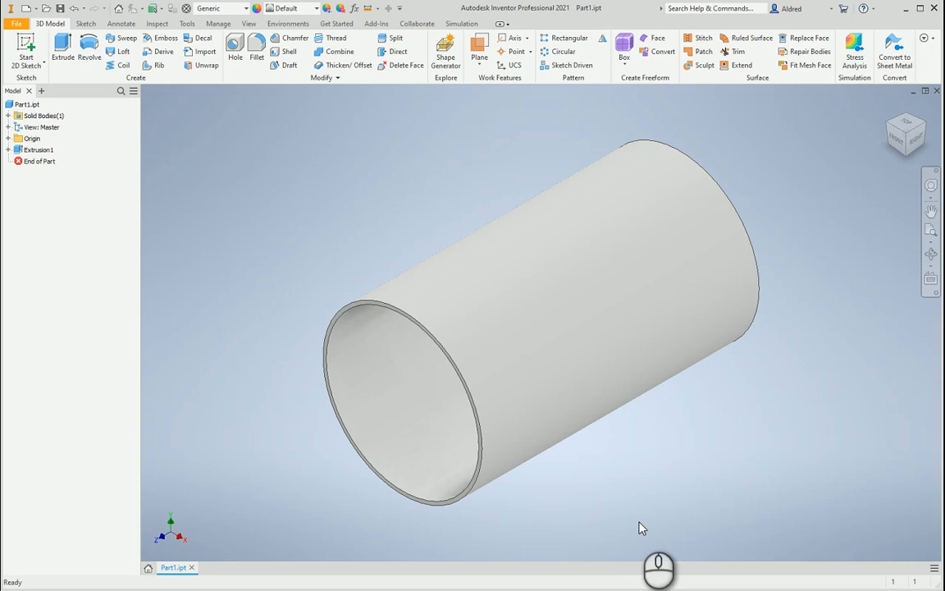
Create a new part and start a 2D sketch on the front XY plane.
{"action": "left_click", "coordinate": [36, 10]}
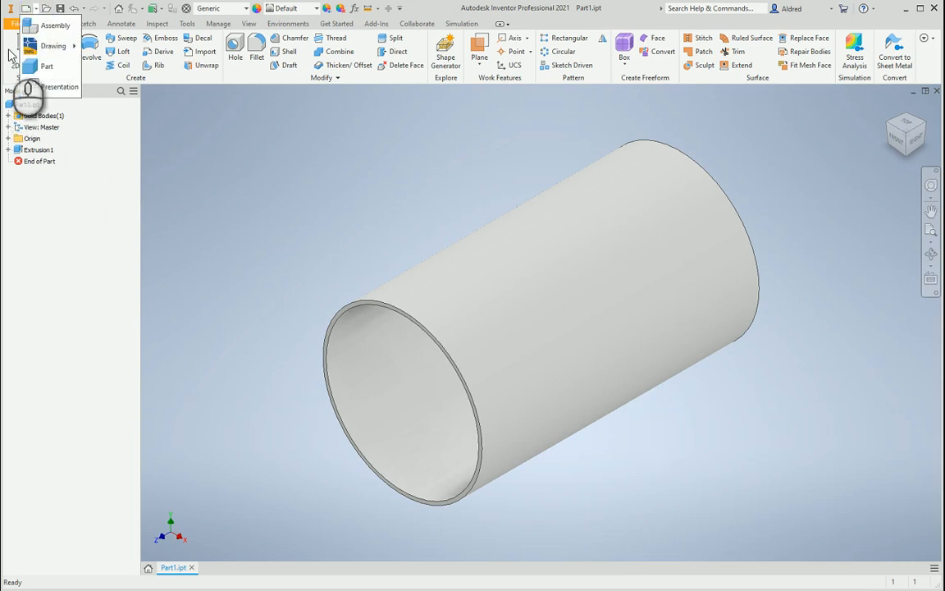
{"action": "left_click", "coordinate": [36, 72]}
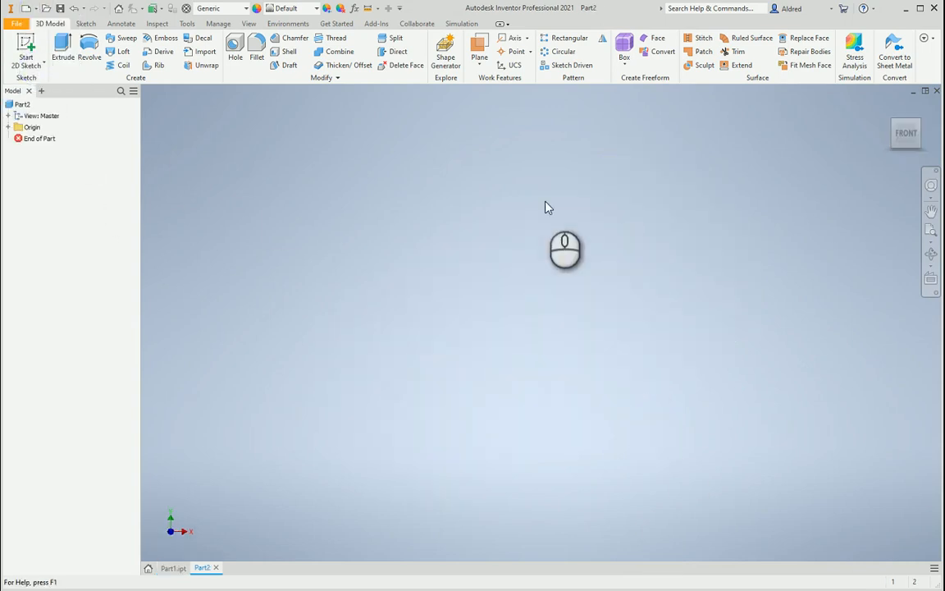
{"action": "left_click", "coordinate": [23, 53]}
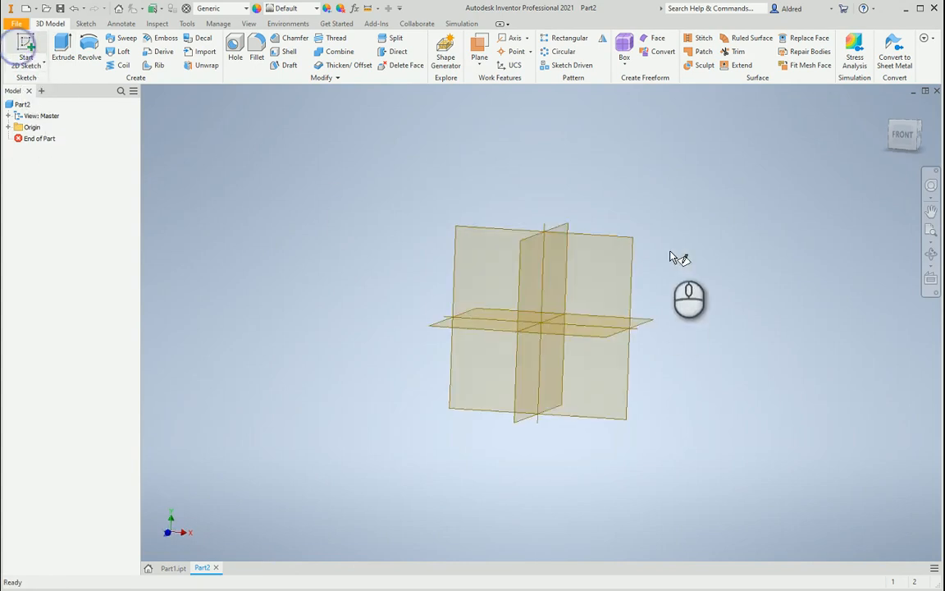
{"action": "left_click", "coordinate": [492, 185]}
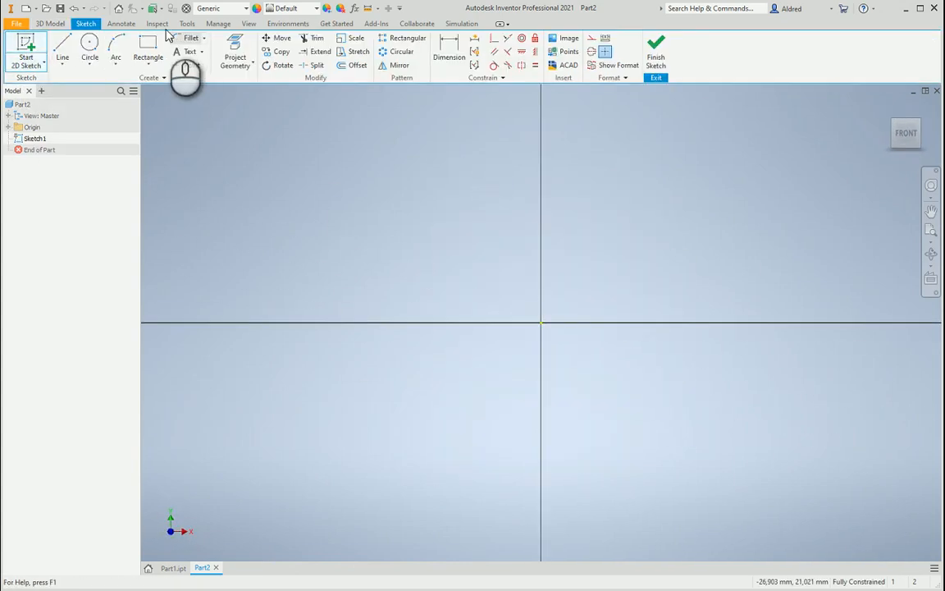
Sketch a circle centred on the origin with its diameter defined as the named parameter ID=210.
{"action": "left_click", "coordinate": [89, 46]}
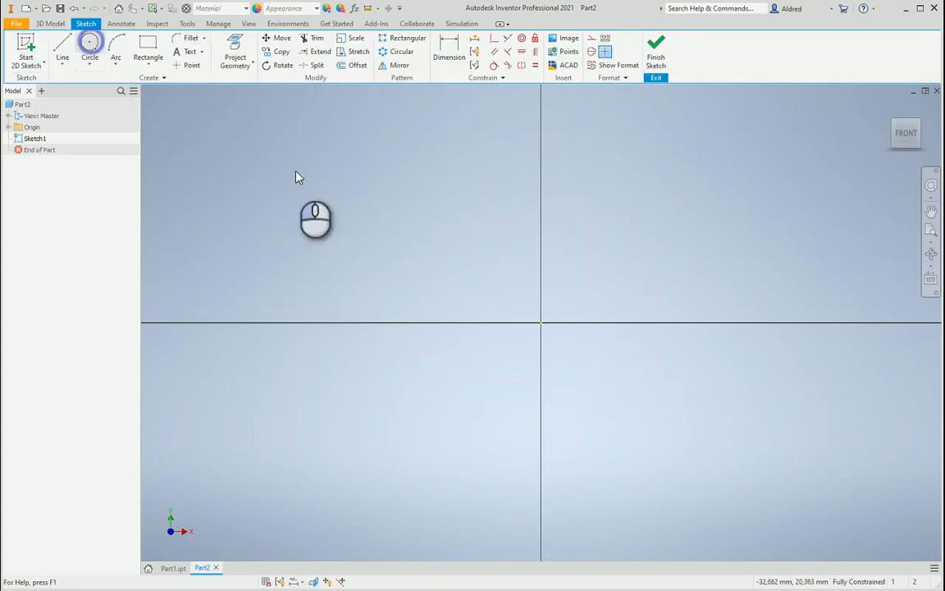
{"action": "left_click", "coordinate": [540, 323]}
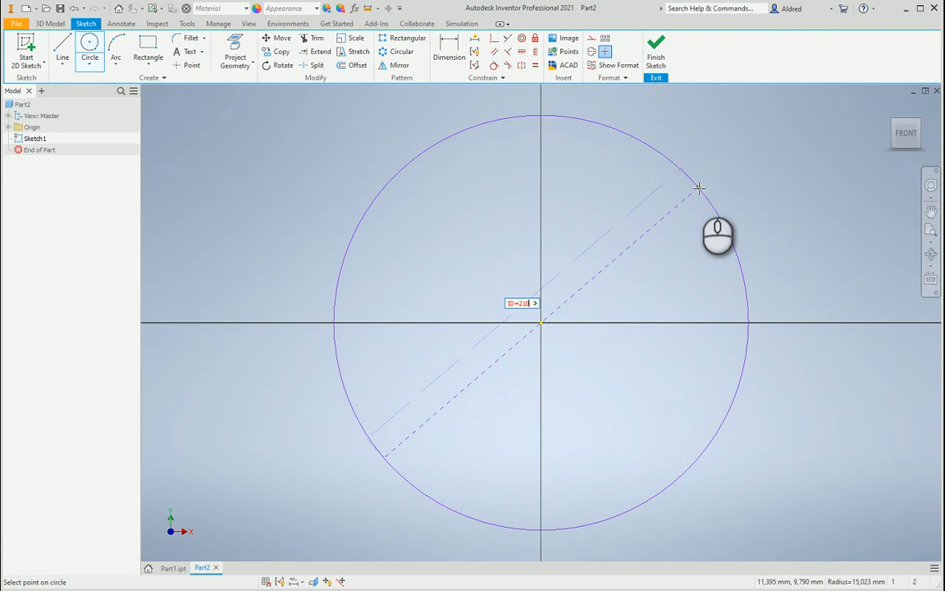
{"action": "key", "text": "Return"}
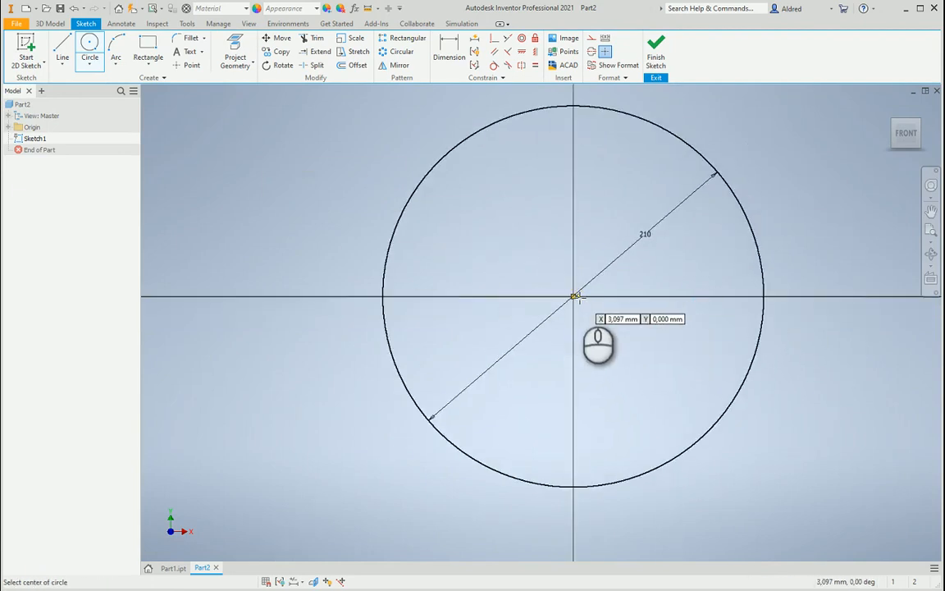
Sketch a second, larger circle about 346 mm in diameter around the first, centred on the origin.
{"action": "left_click", "coordinate": [574, 296]}
{"action": "middle_click_drag", "start_coordinate": [643, 196], "coordinate": [593, 382]}
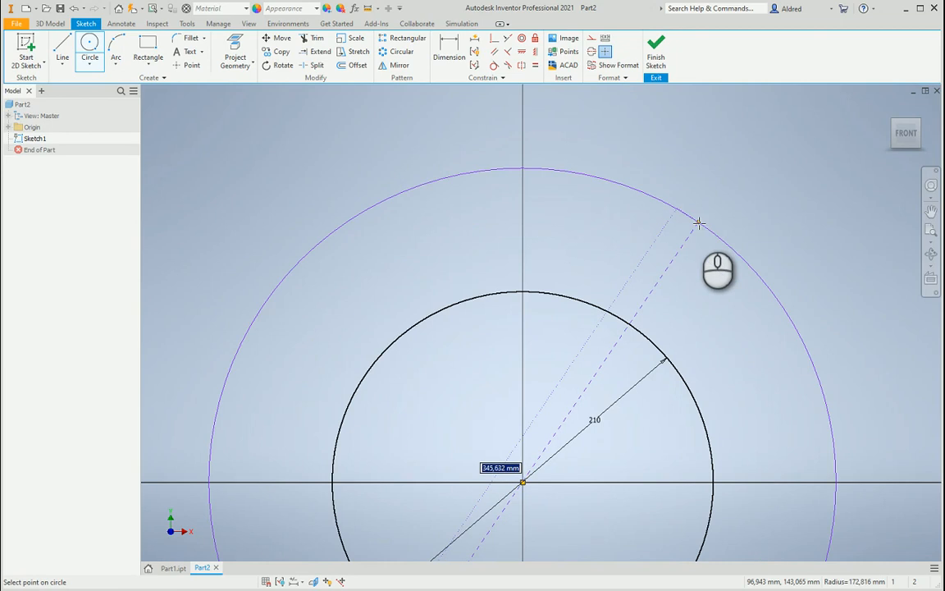
{"action": "left_click", "coordinate": [698, 222]}
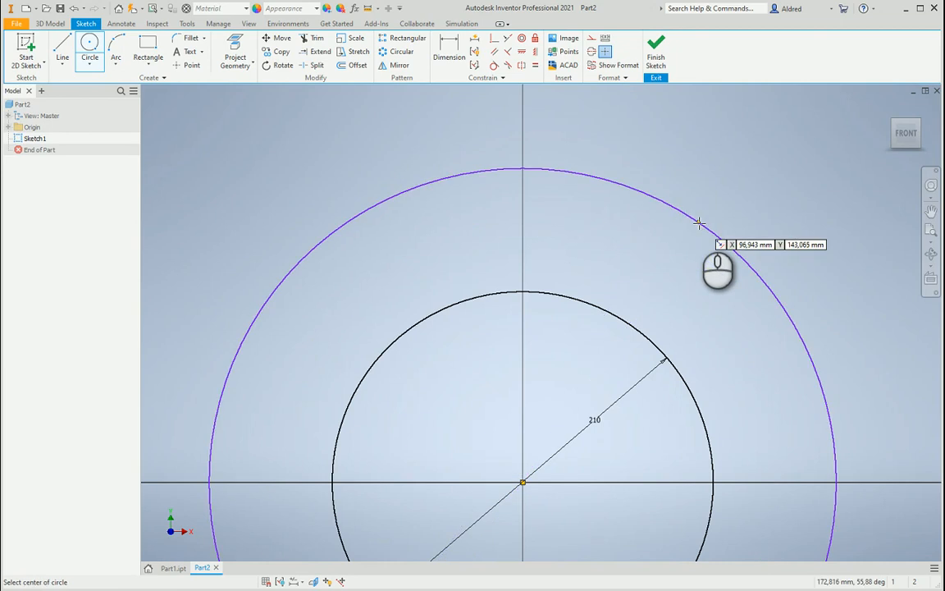
{"action": "middle_click_drag", "start_coordinate": [701, 290], "coordinate": [691, 270]}
Dimension the outer circle's diameter with the named parameter OD=360.
{"action": "key", "text": "d"}
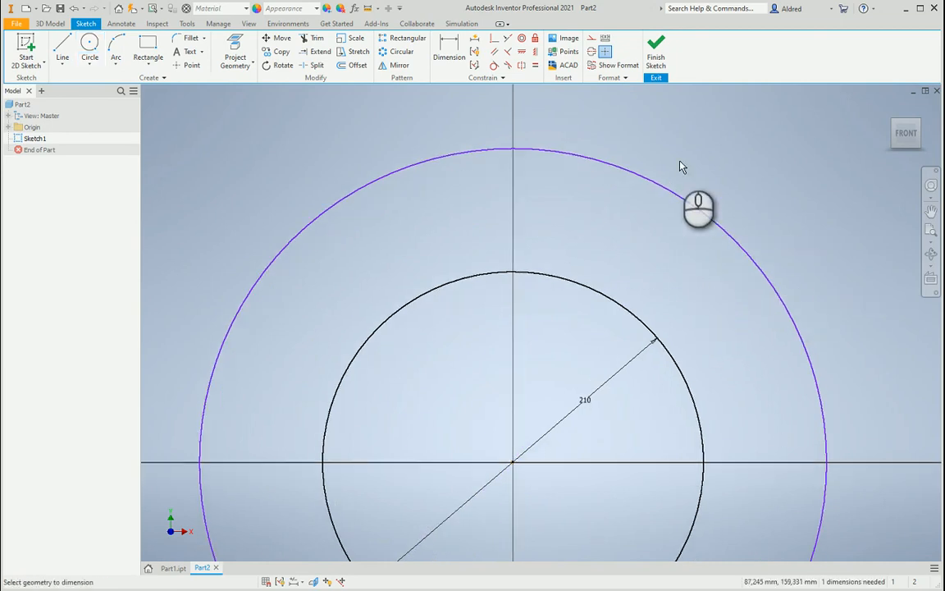
{"action": "left_click", "coordinate": [680, 168]}
{"action": "left_click", "coordinate": [607, 220]}
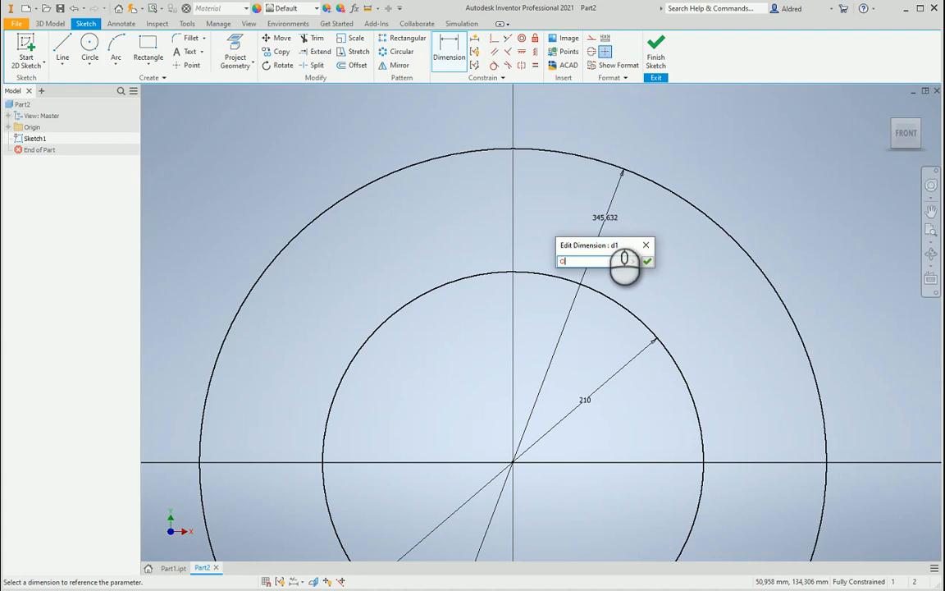
{"action": "type", "text": "OD=360"}
{"action": "key", "text": "Return"}
Sketch a vertical line about 226 mm long upward from the origin and a line slanted about 32° to its left, both extending past the outer circle.
{"action": "middle_click", "coordinate": [506, 281]}
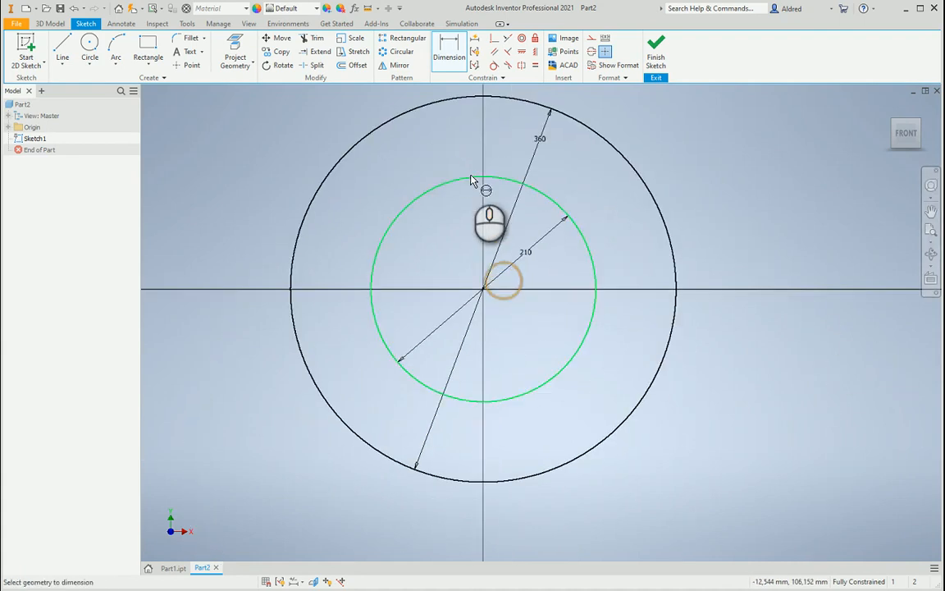
{"action": "left_click", "coordinate": [62, 47]}
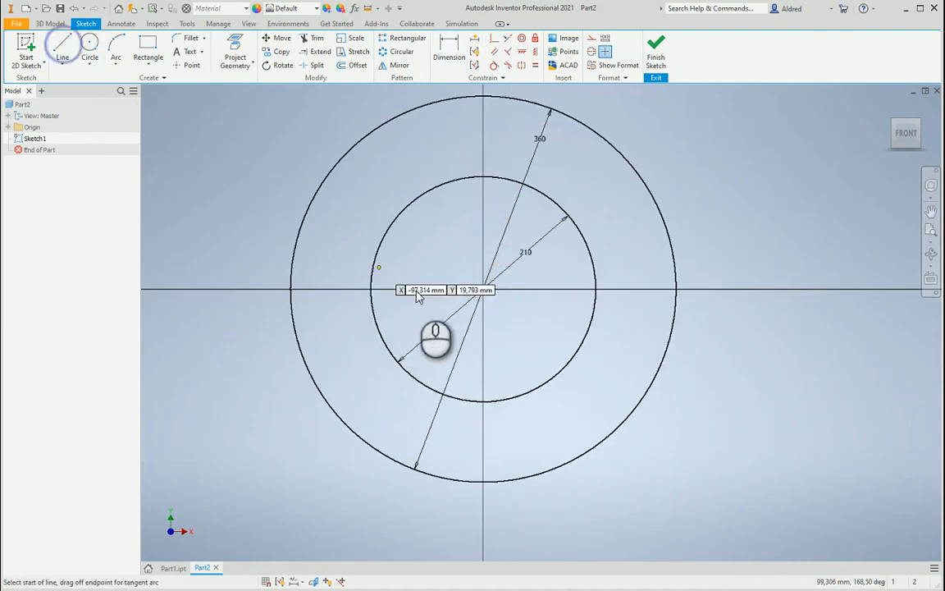
{"action": "left_click", "coordinate": [484, 293]}
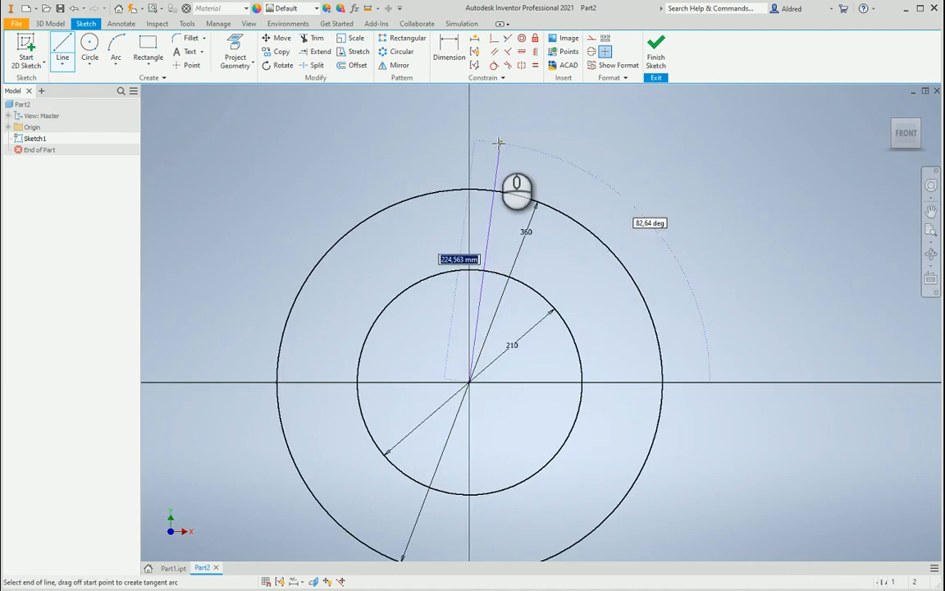
{"action": "double_click", "coordinate": [469, 141]}
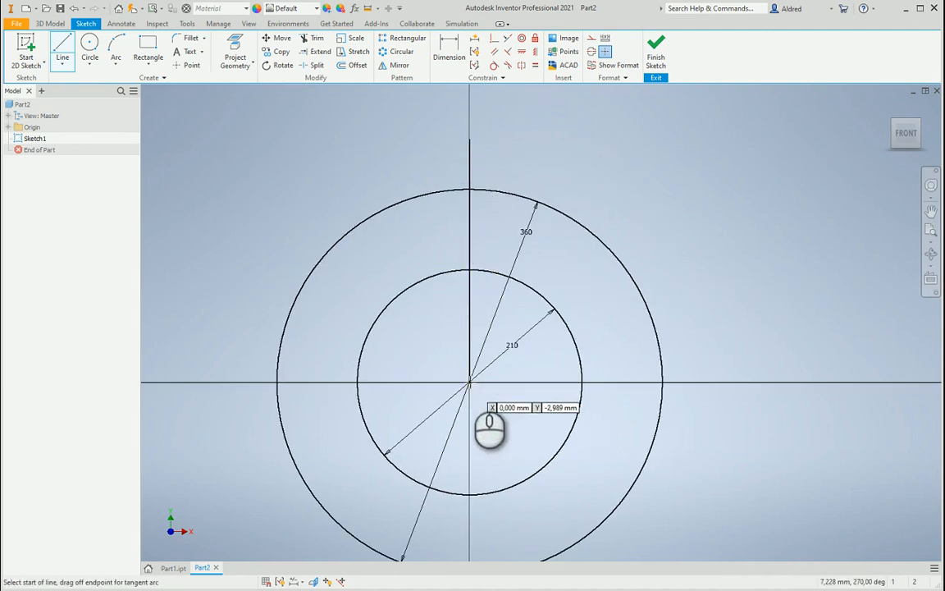
{"action": "left_click", "coordinate": [469, 382]}
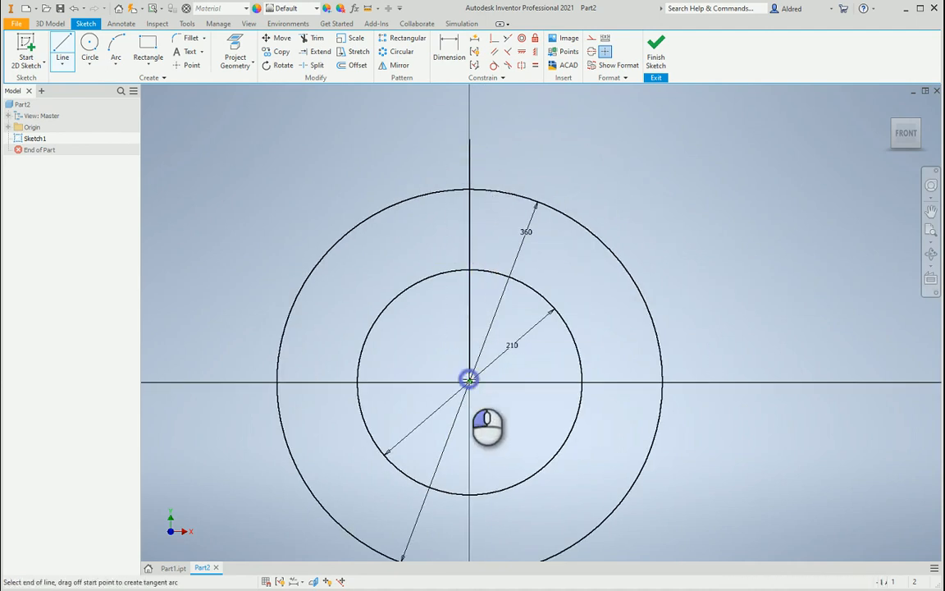
{"action": "left_click", "coordinate": [339, 175]}
{"action": "key", "text": "Escape"}
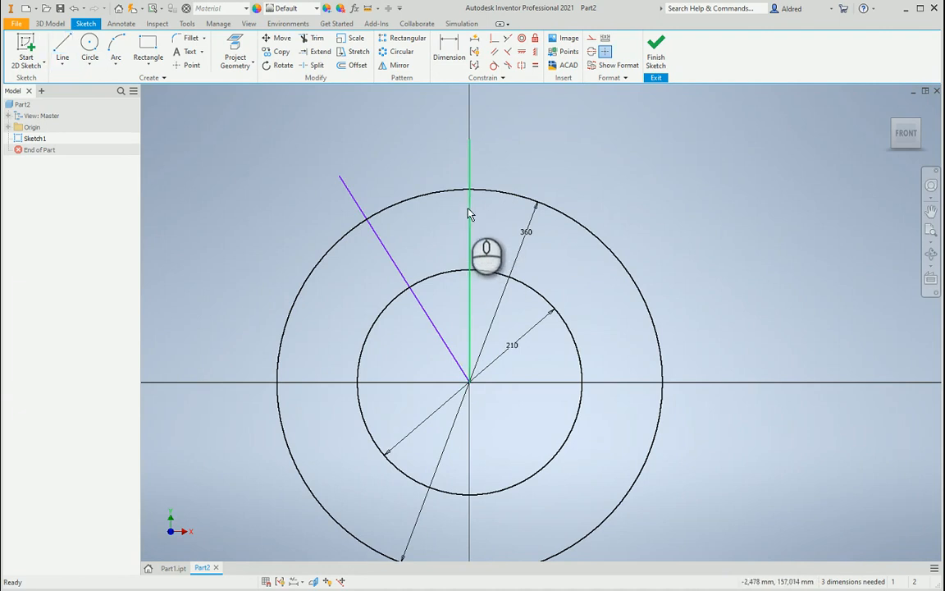
Sketch a concentric circle about 270 mm in diameter between the two circles, and convert it and both lines to construction geometry.
{"action": "middle_click_drag", "start_coordinate": [477, 360], "coordinate": [478, 327]}
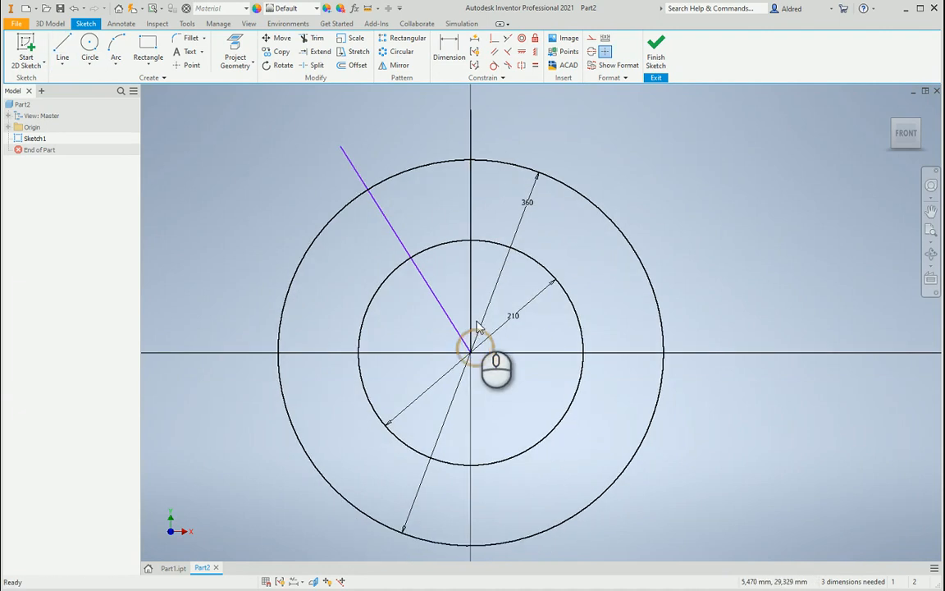
{"action": "left_click", "coordinate": [90, 45]}
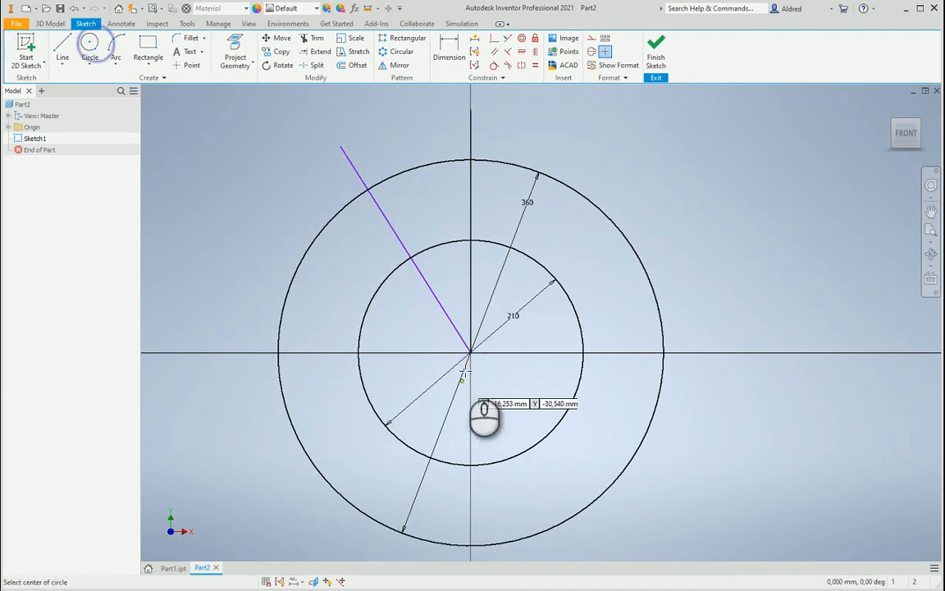
{"action": "left_click", "coordinate": [470, 353]}
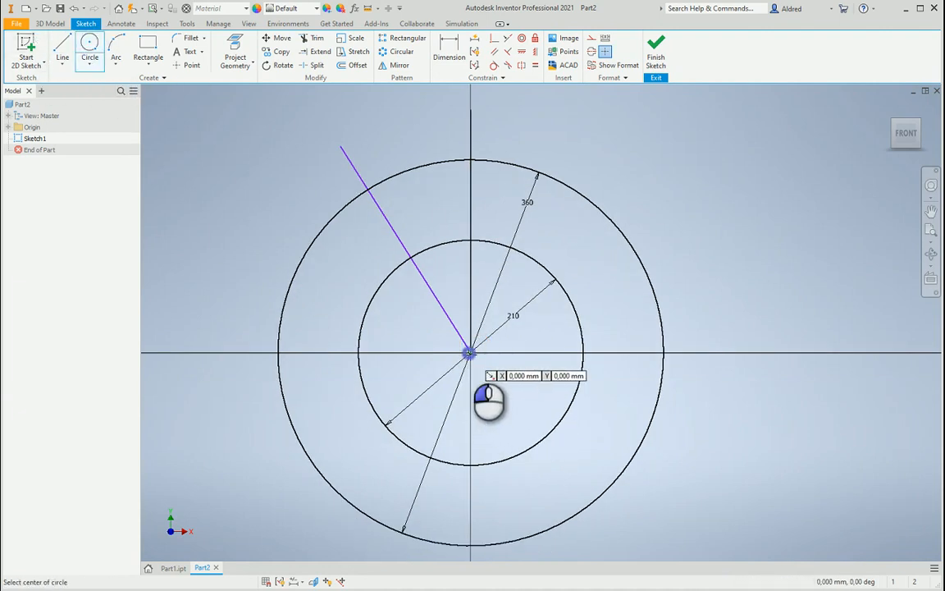
{"action": "left_click", "coordinate": [554, 234]}
{"action": "key", "text": "Escape"}
{"action": "middle_click_drag", "start_coordinate": [540, 290], "coordinate": [552, 320]}
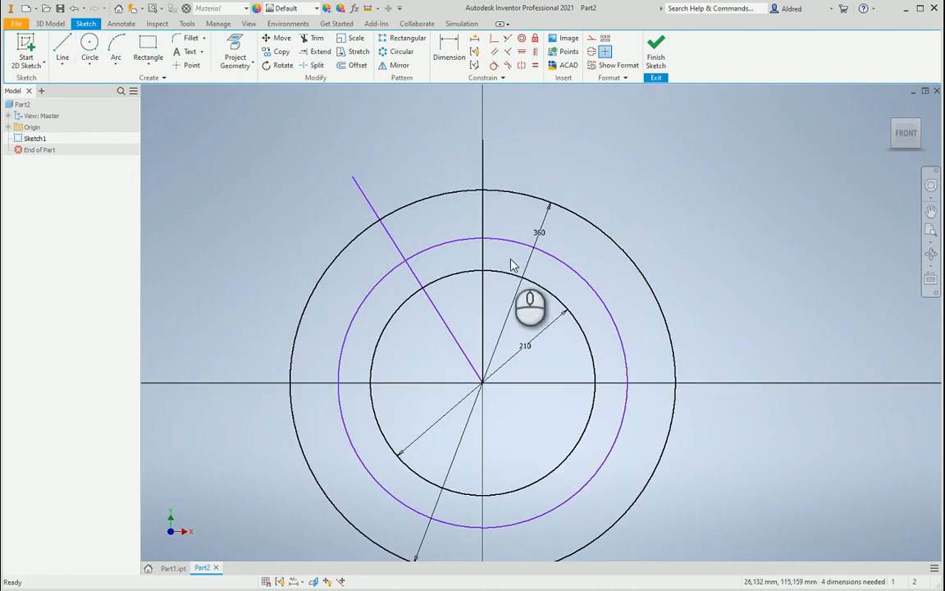
{"action": "left_click_drag", "start_coordinate": [510, 264], "coordinate": [394, 235]}
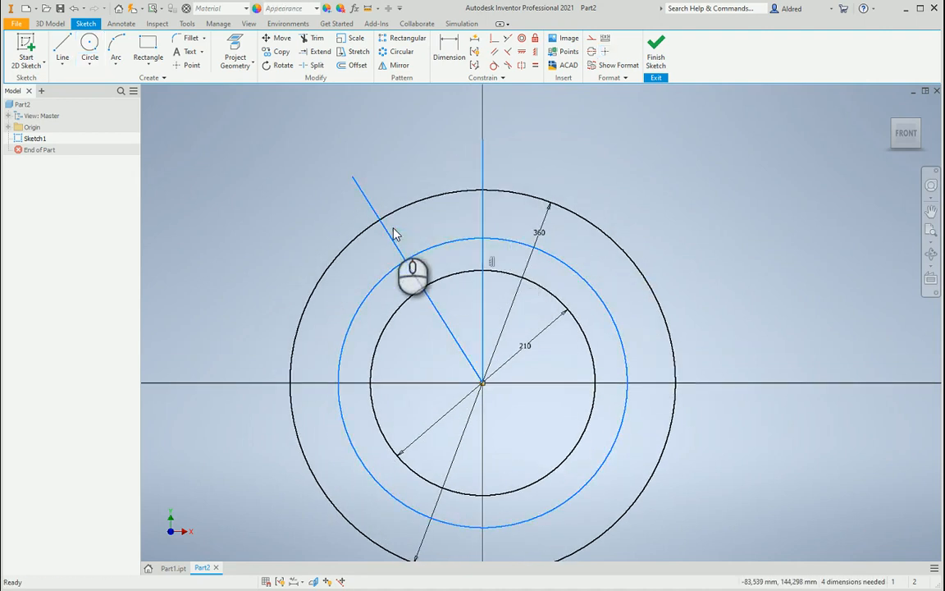
{"action": "left_click", "coordinate": [591, 41]}
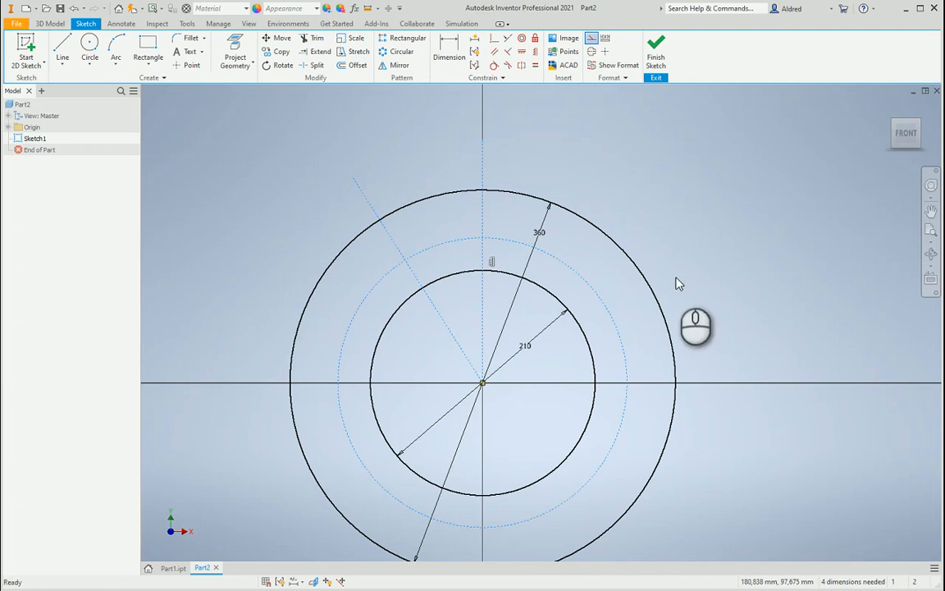
Dimension the angle between the vertical and slanted construction lines as 180/8 degrees.
{"action": "scroll", "coordinate": [529, 266], "scroll_direction": "up", "scroll_amount": 6}
{"action": "scroll", "coordinate": [530, 267], "scroll_direction": "down", "scroll_amount": 6}
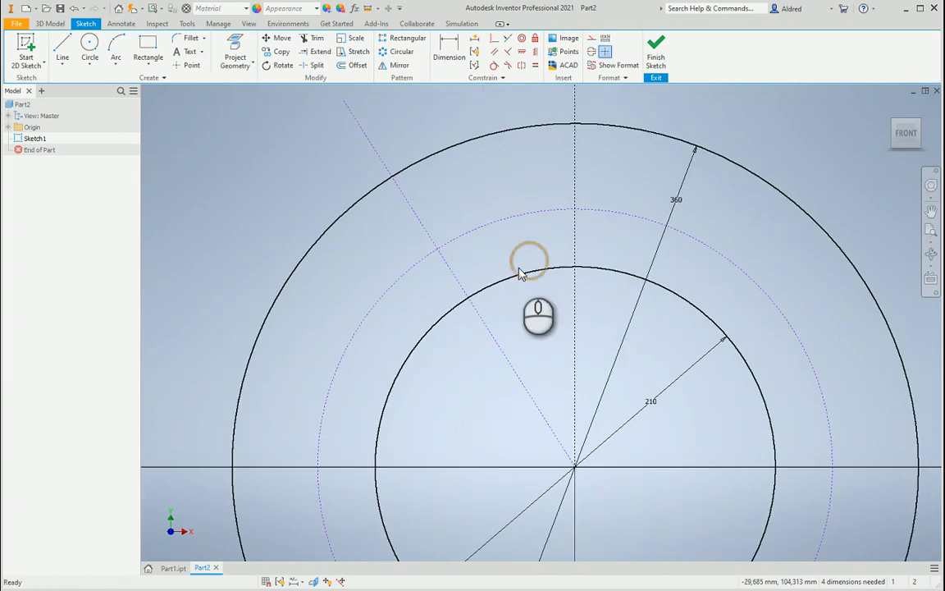
{"action": "key", "text": "d"}
{"action": "left_click", "coordinate": [575, 324]}
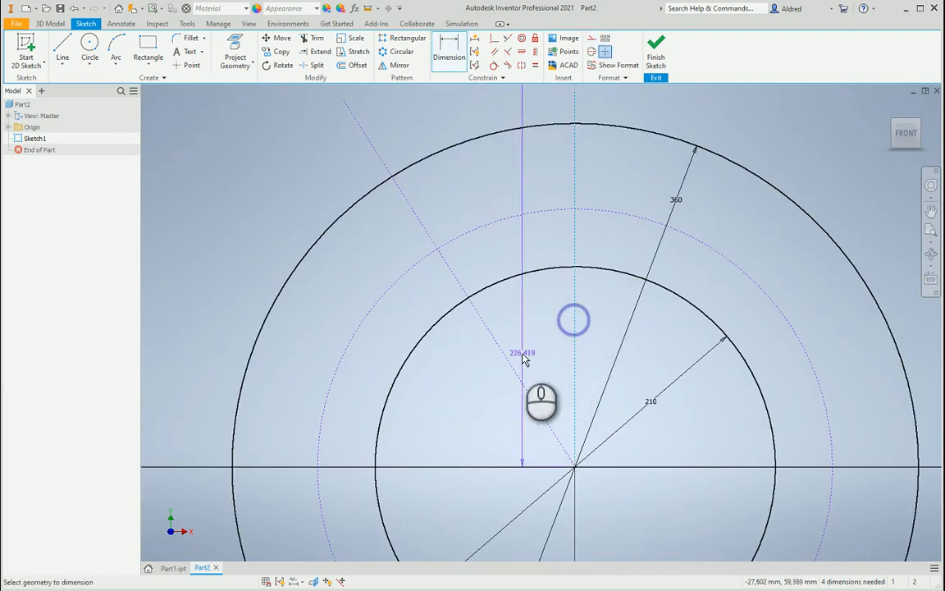
{"action": "left_click", "coordinate": [507, 361]}
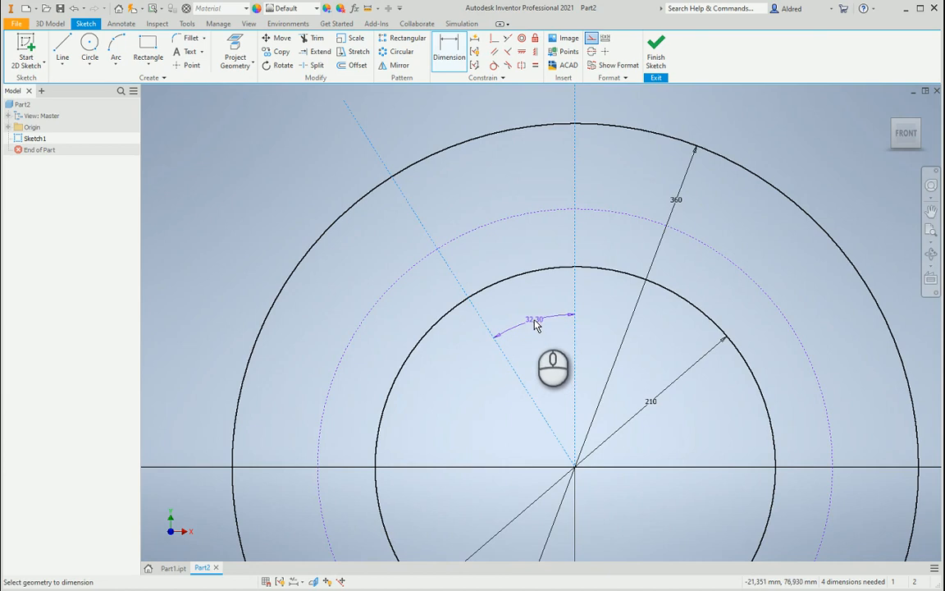
{"action": "left_click", "coordinate": [532, 314]}
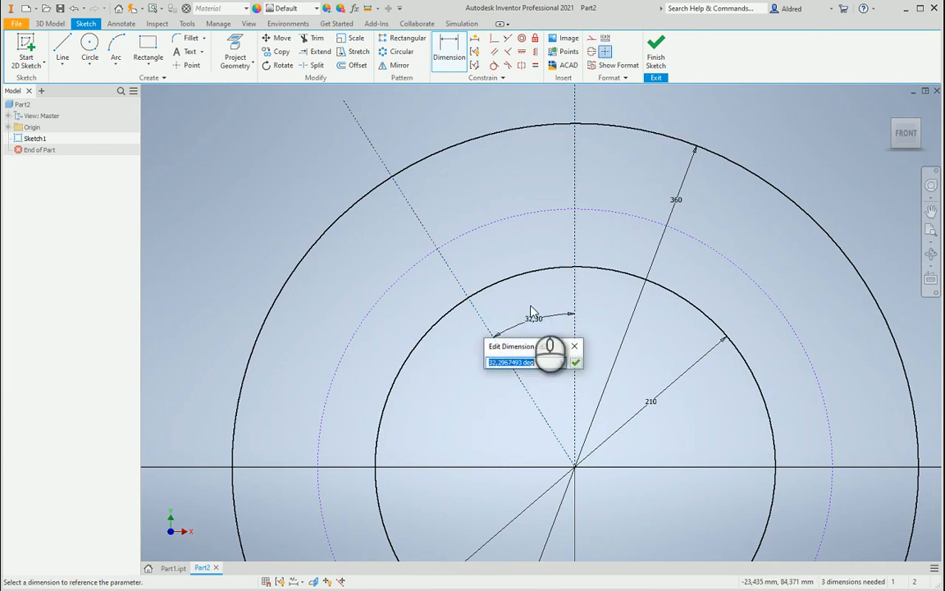
{"action": "type", "text": "180/8"}
{"action": "key", "text": "Return"}
{"action": "middle_click_drag", "start_coordinate": [601, 267], "coordinate": [583, 282]}
{"action": "key", "text": "Escape"}
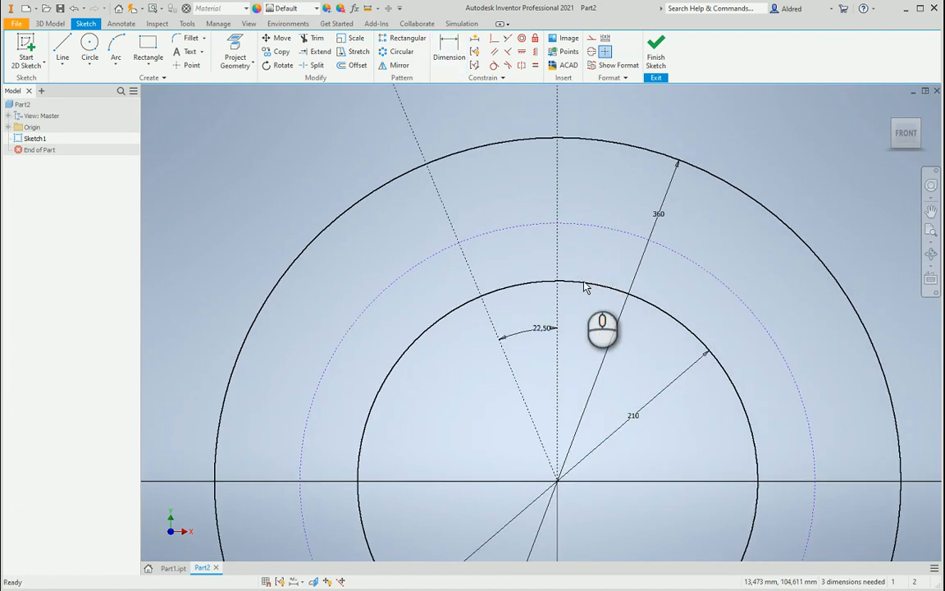
Dimension the construction circle's diameter with the named parameter PCD=260.
{"action": "key", "text": "d"}
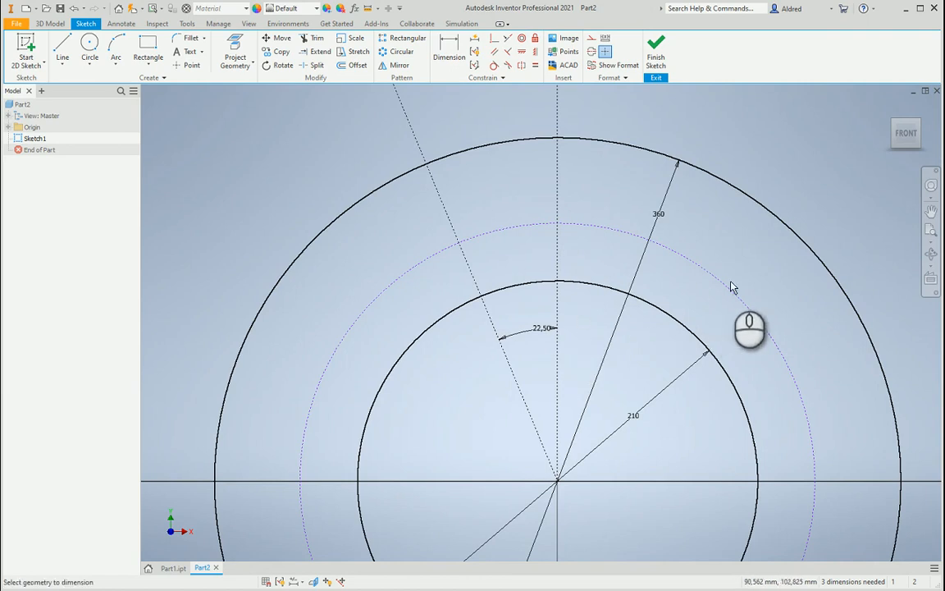
{"action": "left_click", "coordinate": [722, 283]}
{"action": "left_click", "coordinate": [742, 243]}
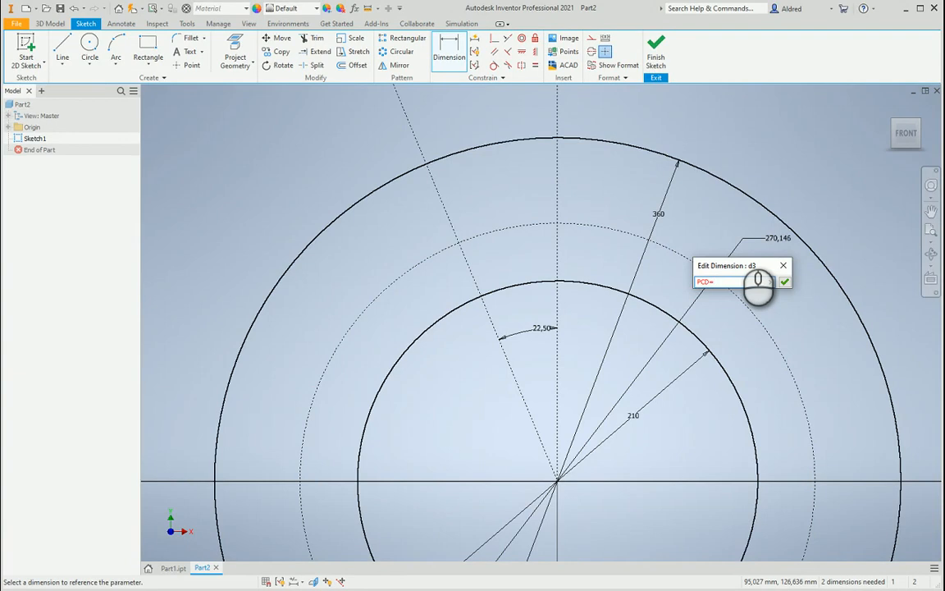
{"action": "key", "text": "Return"}
Sketch a 16 mm diameter circle centred where the slanted construction line crosses the pitch circle.
{"action": "middle_click_drag", "start_coordinate": [588, 295], "coordinate": [535, 256]}
{"action": "left_click", "coordinate": [91, 45]}
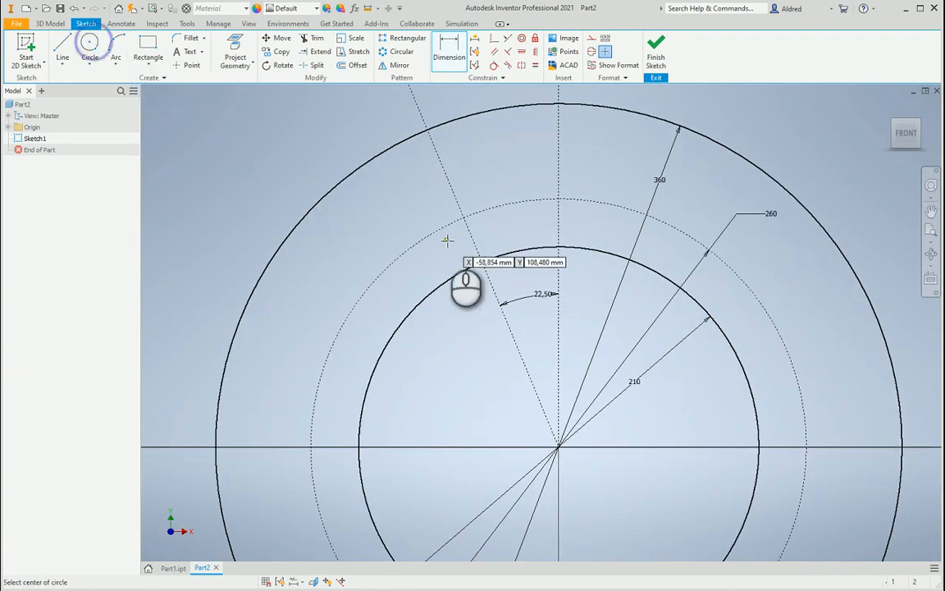
{"action": "left_click", "coordinate": [464, 218]}
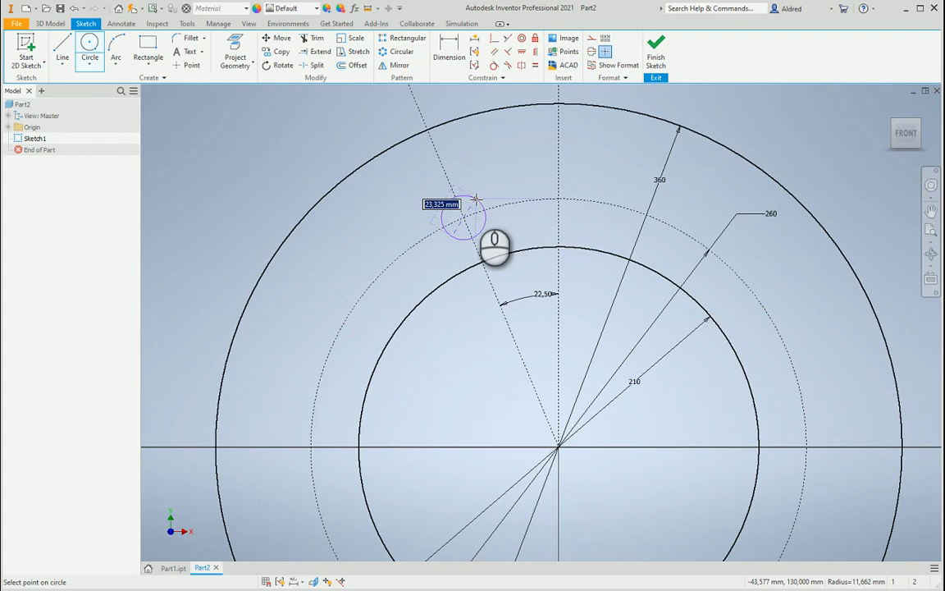
{"action": "key", "text": "Return"}
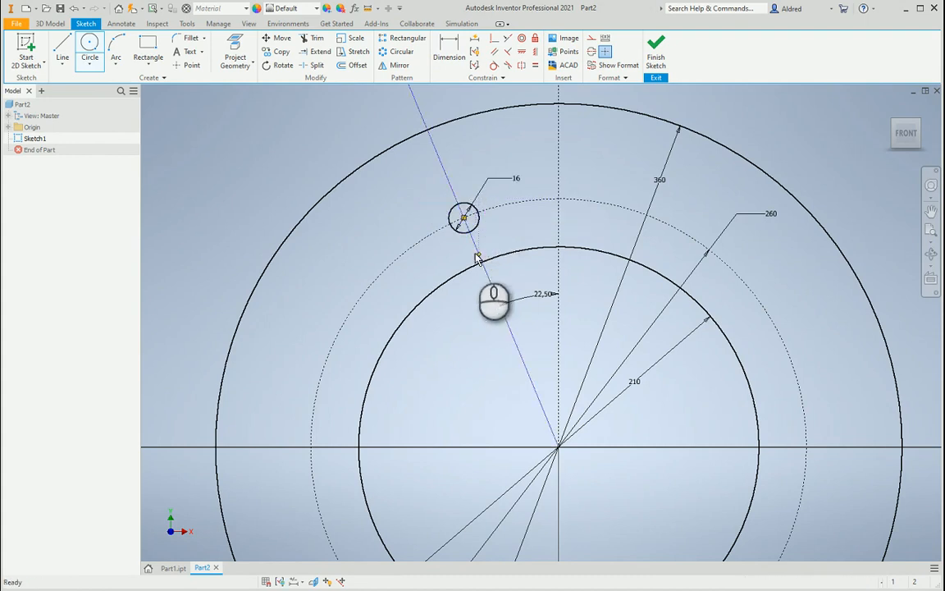
{"action": "key", "text": "Escape"}
Set the diameter of the small circle on the pitch circle to 20 mm.
{"action": "double_click", "coordinate": [517, 178]}
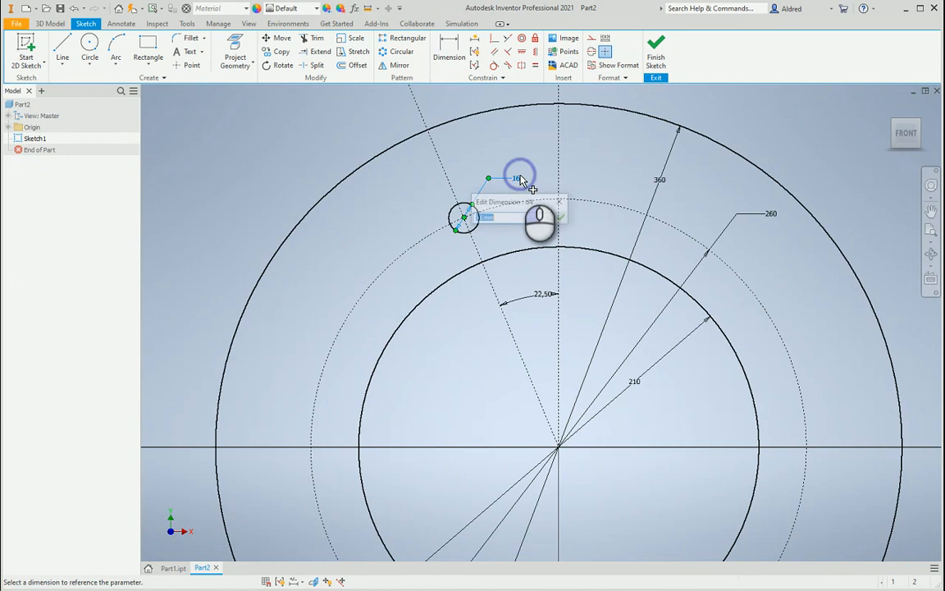
{"action": "type", "text": "20"}
{"action": "key", "text": "Return"}
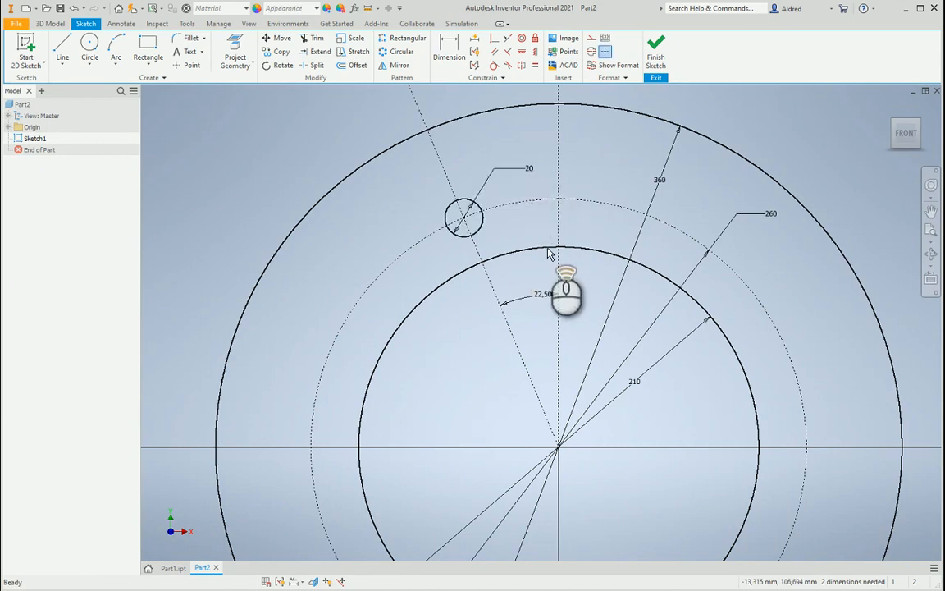
Define the bolt-hole circle's diameter as the named parameter Hole=20 and finish the sketch.
{"action": "scroll", "coordinate": [565, 321], "scroll_direction": "up", "scroll_amount": 3}
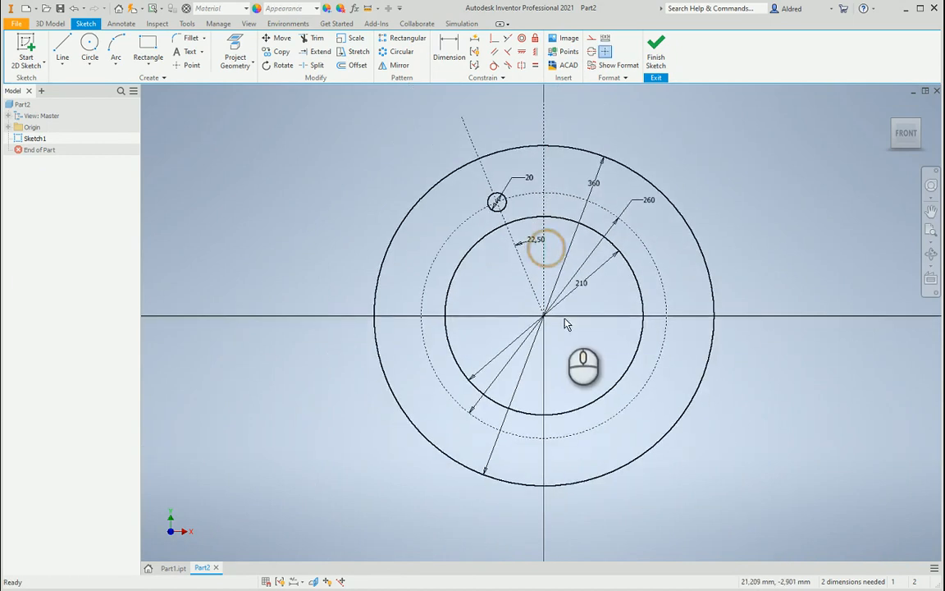
{"action": "double_click", "coordinate": [505, 210]}
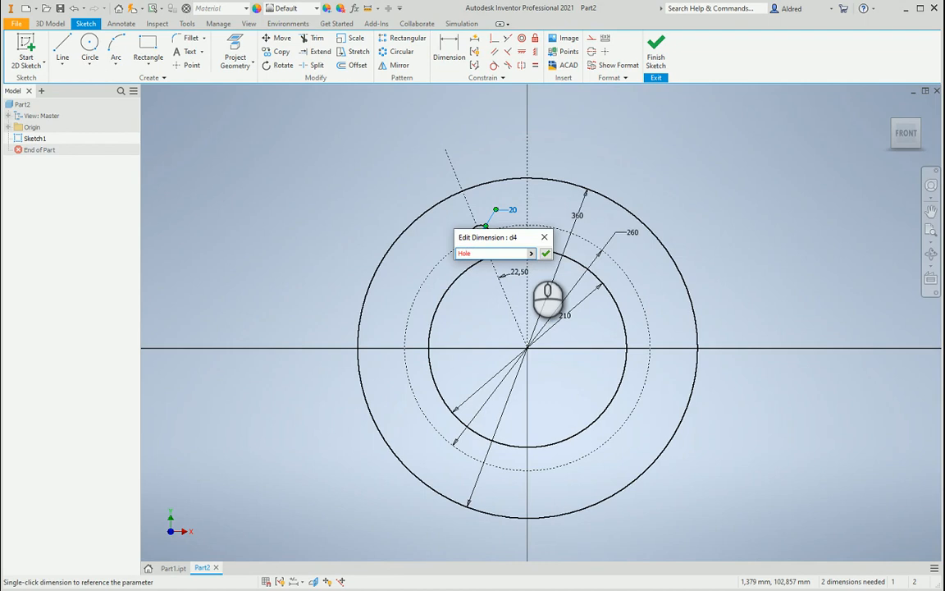
{"action": "type", "text": "Hole=20"}
{"action": "key", "text": "Return"}
{"action": "middle_click_drag", "start_coordinate": [540, 368], "coordinate": [530, 333]}
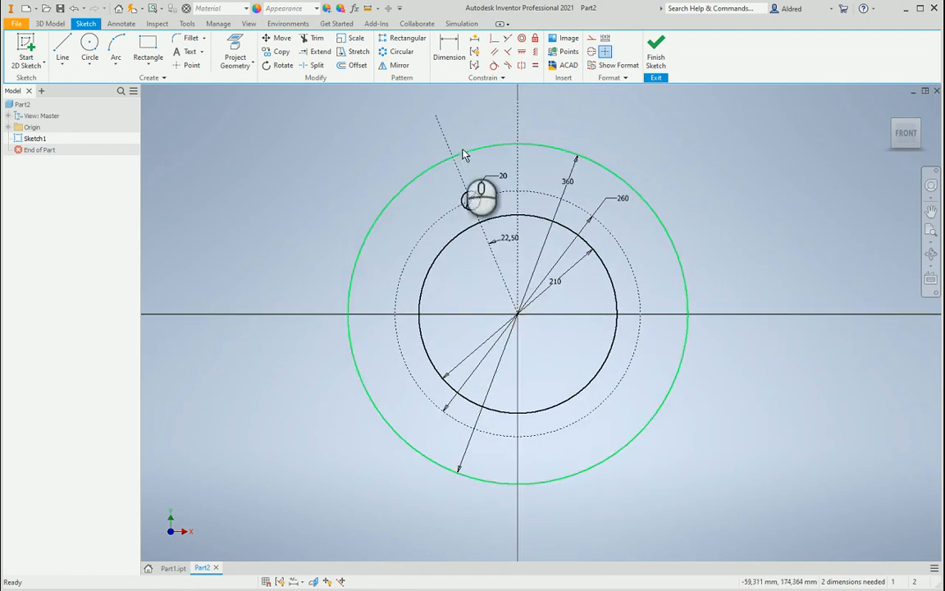
{"action": "middle_click_drag", "start_coordinate": [463, 154], "coordinate": [464, 179]}
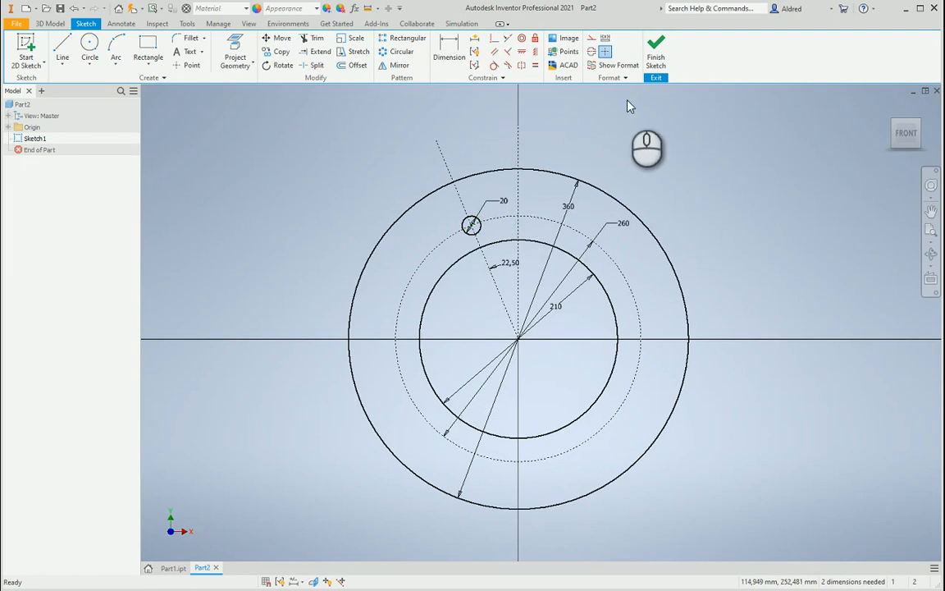
{"action": "middle_click_drag", "start_coordinate": [628, 101], "coordinate": [625, 110]}
{"action": "left_click", "coordinate": [654, 45]}
Extrude the flange ring including the bolt-hole area in the flipped direction, with the distance named Flange_Thickness=33.
{"action": "scroll", "coordinate": [489, 343], "scroll_direction": "up", "scroll_amount": 1}
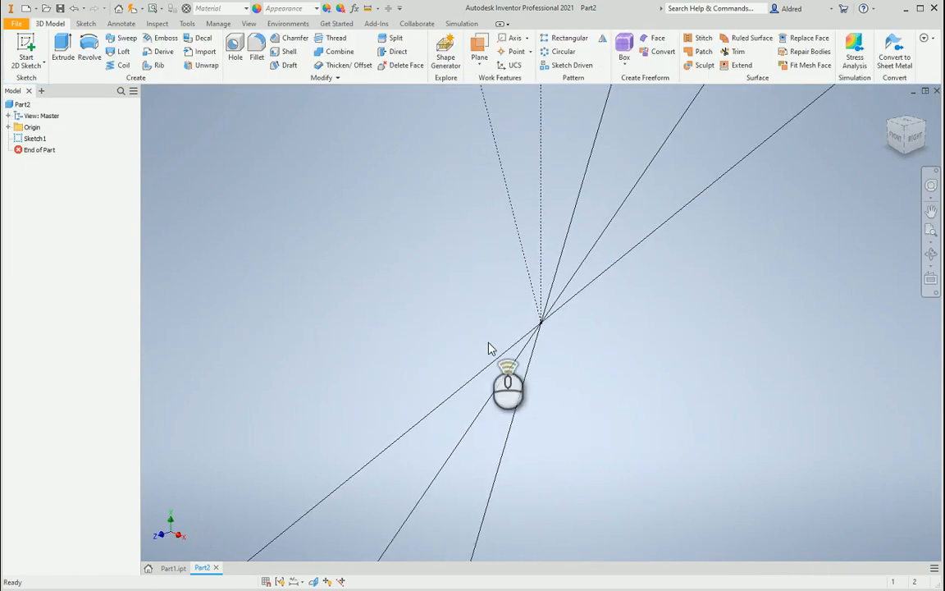
{"action": "scroll", "coordinate": [489, 348], "scroll_direction": "up", "scroll_amount": 3}
{"action": "key", "text": "e"}
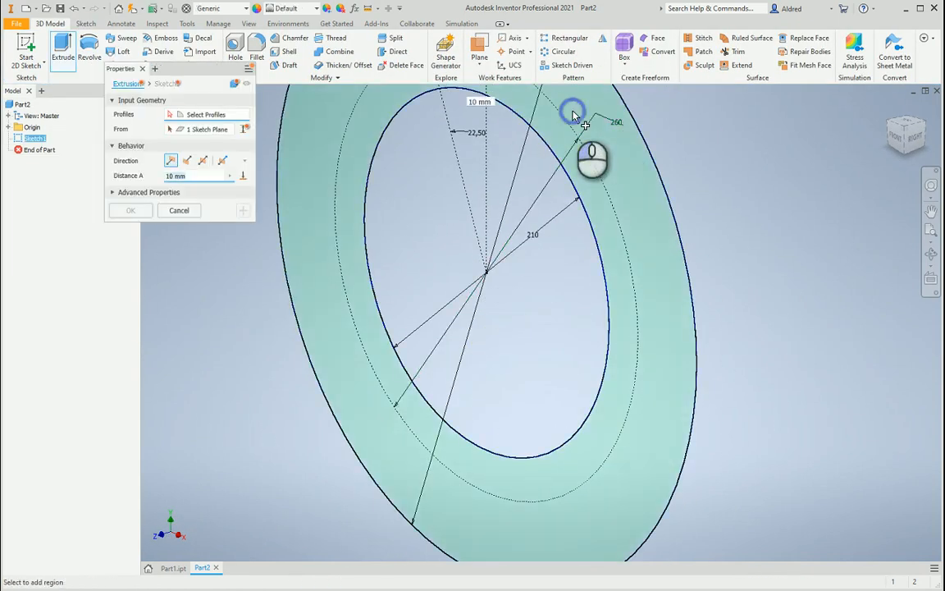
{"action": "left_click", "coordinate": [575, 116]}
{"action": "scroll", "coordinate": [562, 351], "scroll_direction": "down", "scroll_amount": 5}
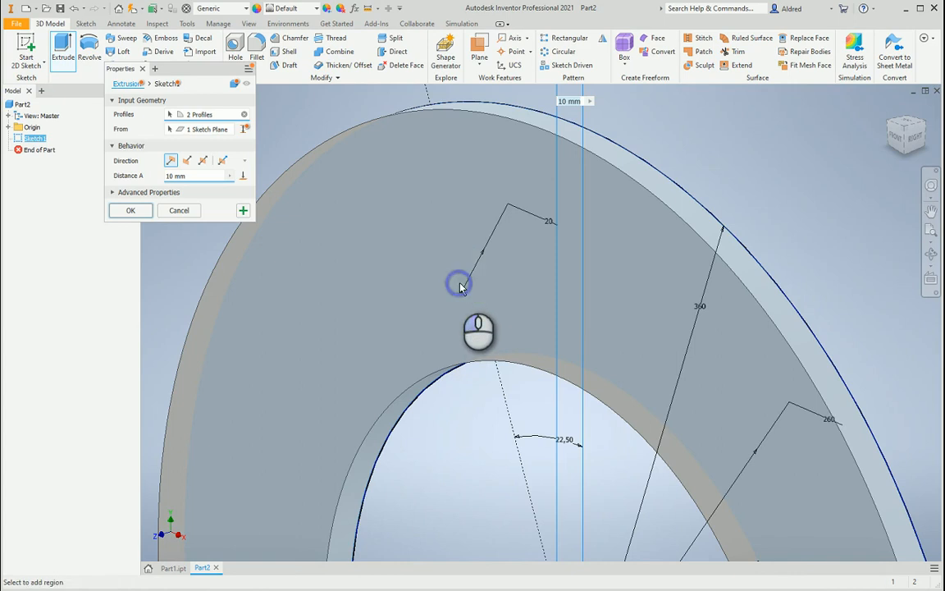
{"action": "left_click", "coordinate": [187, 160]}
{"action": "scroll", "coordinate": [574, 238], "scroll_direction": "up", "scroll_amount": 4}
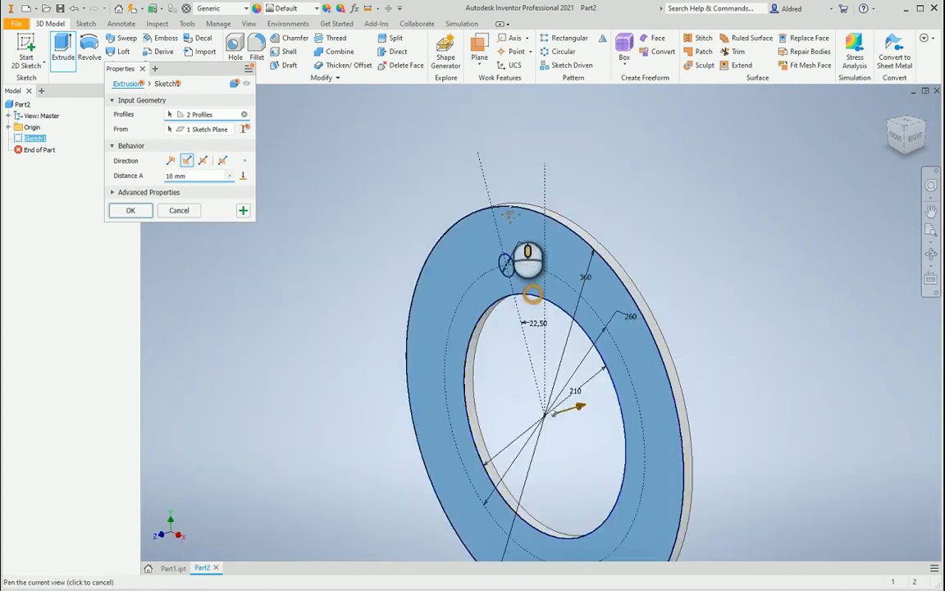
{"action": "middle_click_drag", "start_coordinate": [509, 215], "coordinate": [494, 169]}
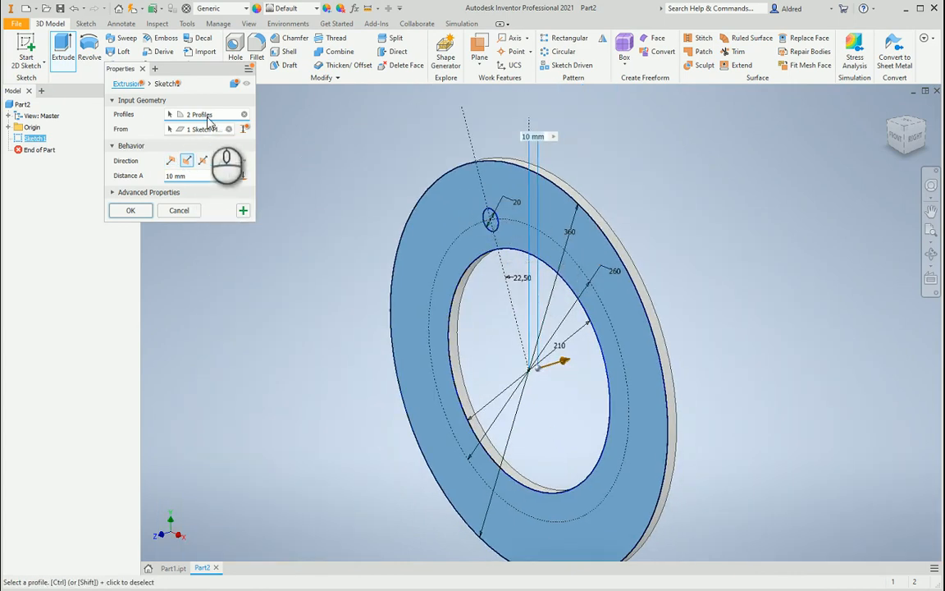
{"action": "left_click_drag", "start_coordinate": [206, 175], "coordinate": [16, 173]}
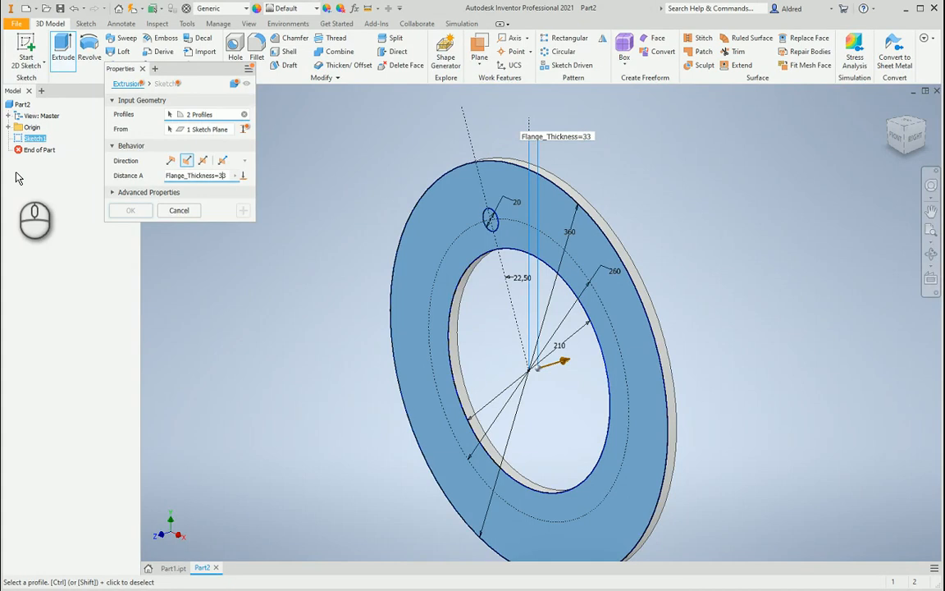
{"action": "key", "text": "Return"}
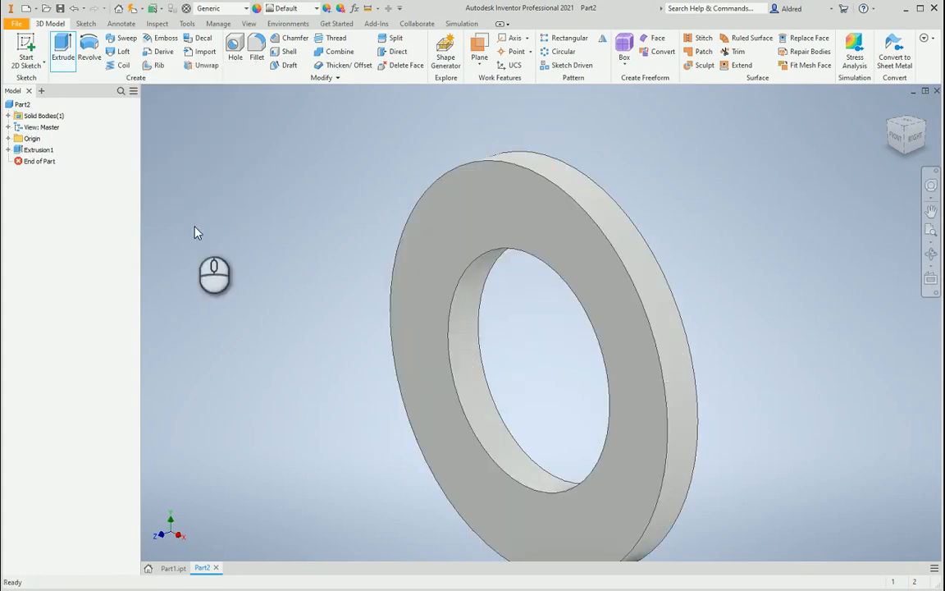
Set the flange extrusion's distance to 12 mm and reveal the sketch nested under that extrusion.
{"action": "scroll", "coordinate": [528, 253], "scroll_direction": "down", "scroll_amount": 4}
{"action": "middle_click_drag", "start_coordinate": [528, 253], "coordinate": [494, 296]}
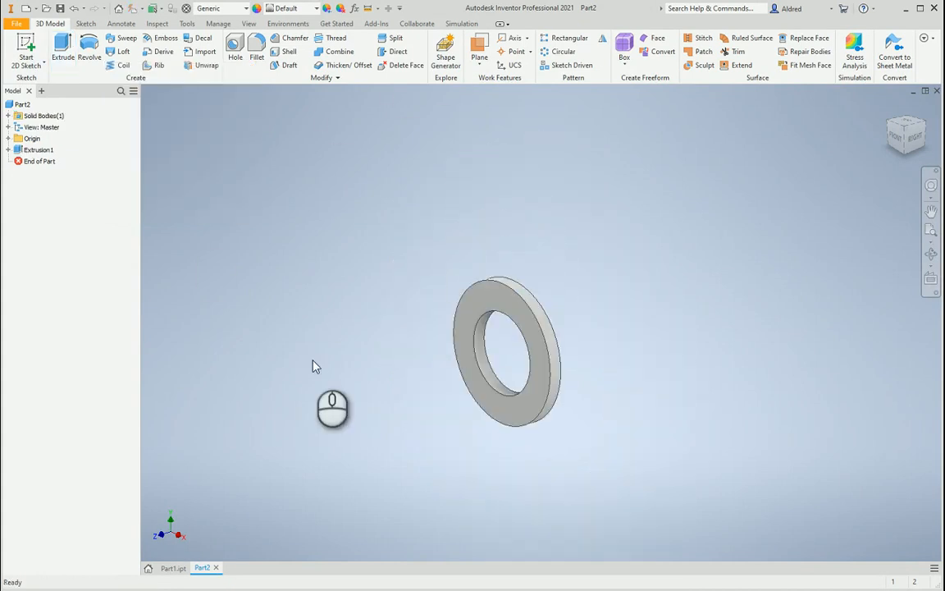
{"action": "left_click", "coordinate": [39, 150]}
{"action": "double_click", "coordinate": [42, 149]}
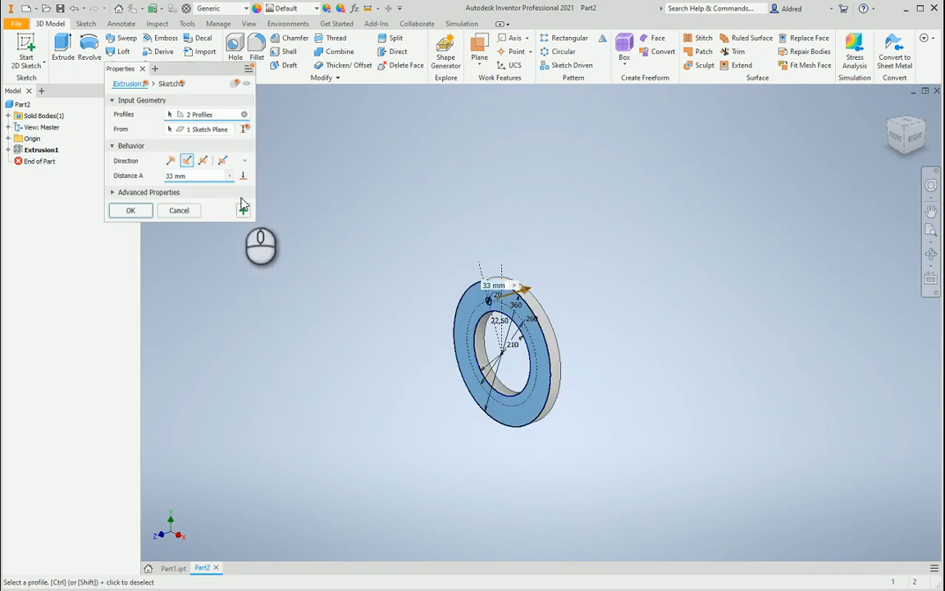
{"action": "left_click", "coordinate": [204, 176]}
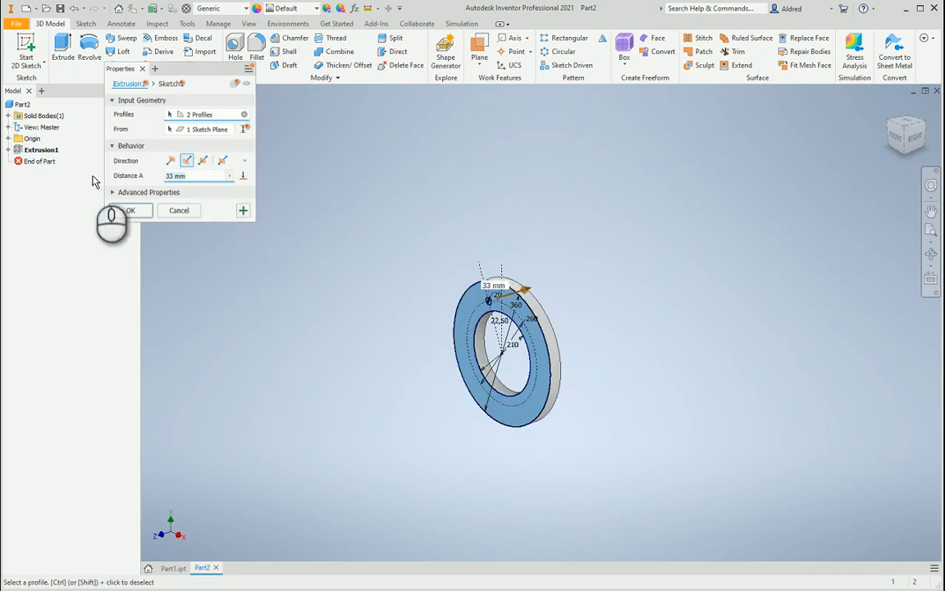
{"action": "type", "text": "12"}
{"action": "key", "text": "Return"}
{"action": "scroll", "coordinate": [435, 223], "scroll_direction": "up", "scroll_amount": 5}
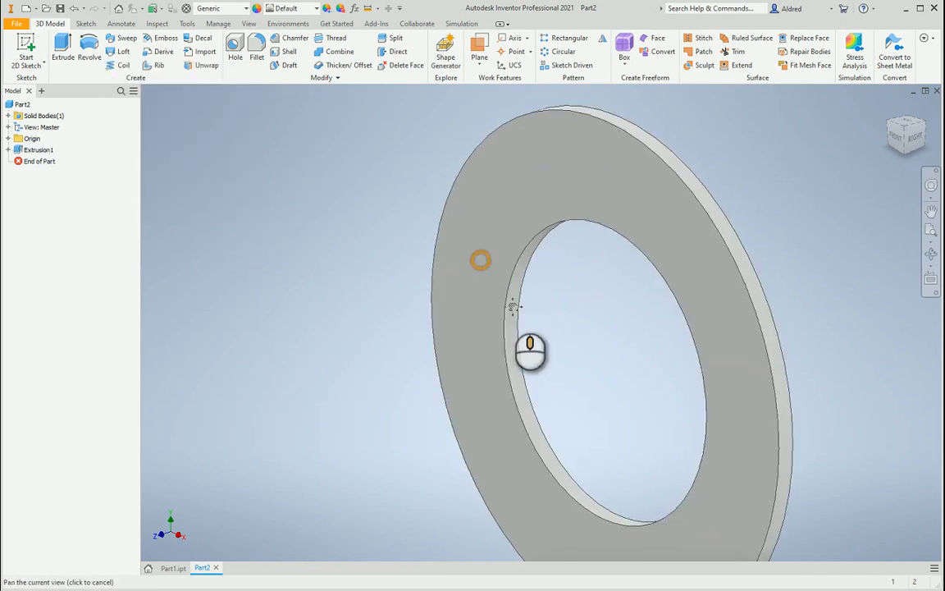
{"action": "left_click", "coordinate": [7, 149]}
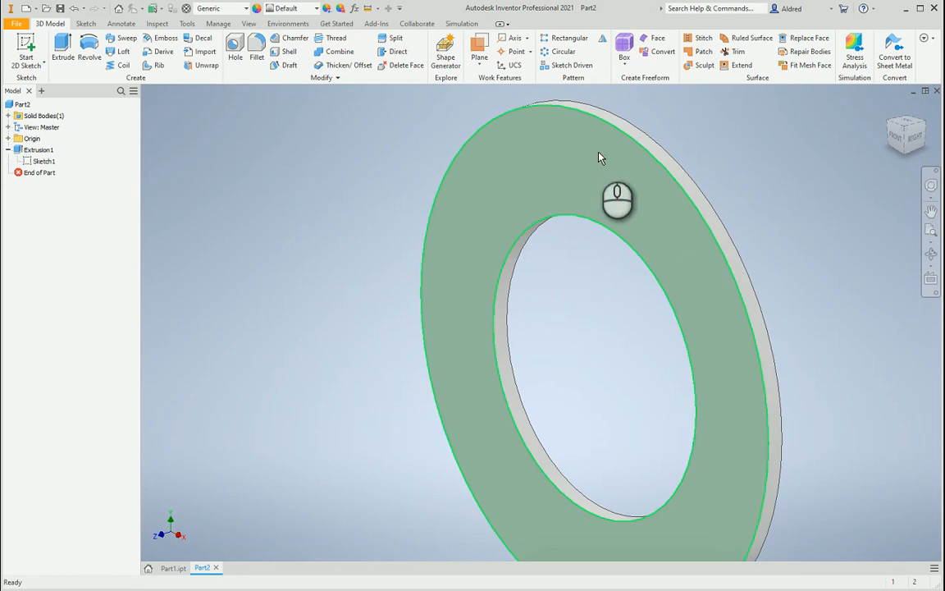
{"action": "scroll", "coordinate": [606, 276], "scroll_direction": "down", "scroll_amount": 5}
{"action": "mouse_move", "coordinate": [602, 270]}
{"action": "middle_mouse_down", "text": "shift"}
{"action": "mouse_move", "coordinate": [412, 325]}
{"action": "mouse_move", "coordinate": [434, 336]}
{"action": "middle_mouse_up", "text": "shift"}
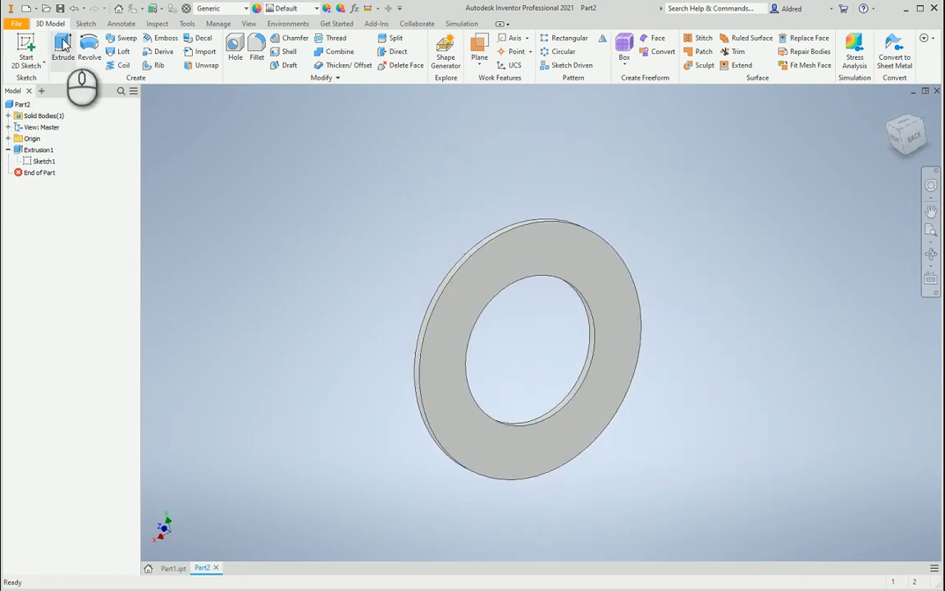
{"action": "left_click", "coordinate": [62, 46]}
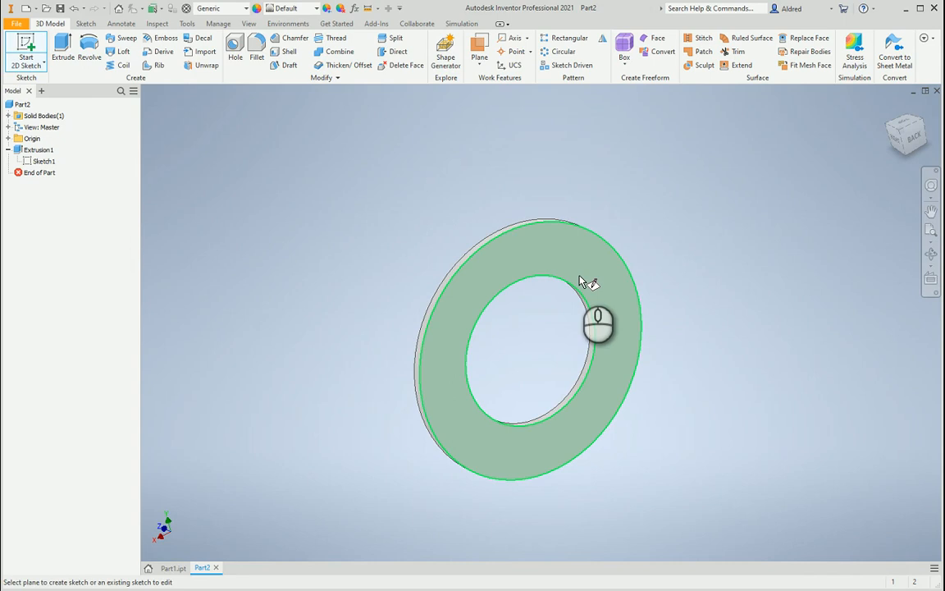
{"action": "mouse_move", "coordinate": [598, 297]}
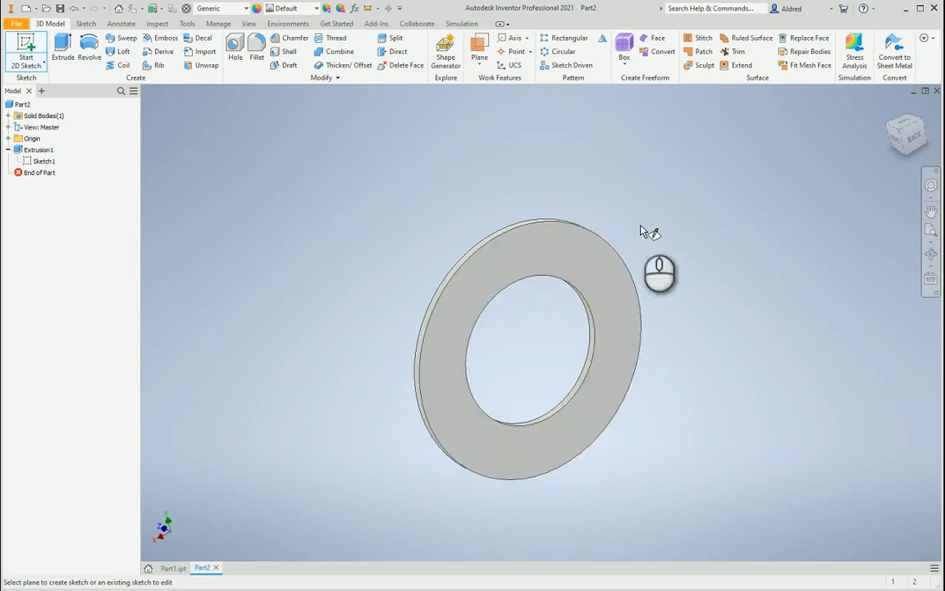
Share the flange sketch by moving it out above the extrusion in the model tree.
{"action": "left_click", "coordinate": [43, 161]}
{"action": "right_click", "coordinate": [42, 161]}
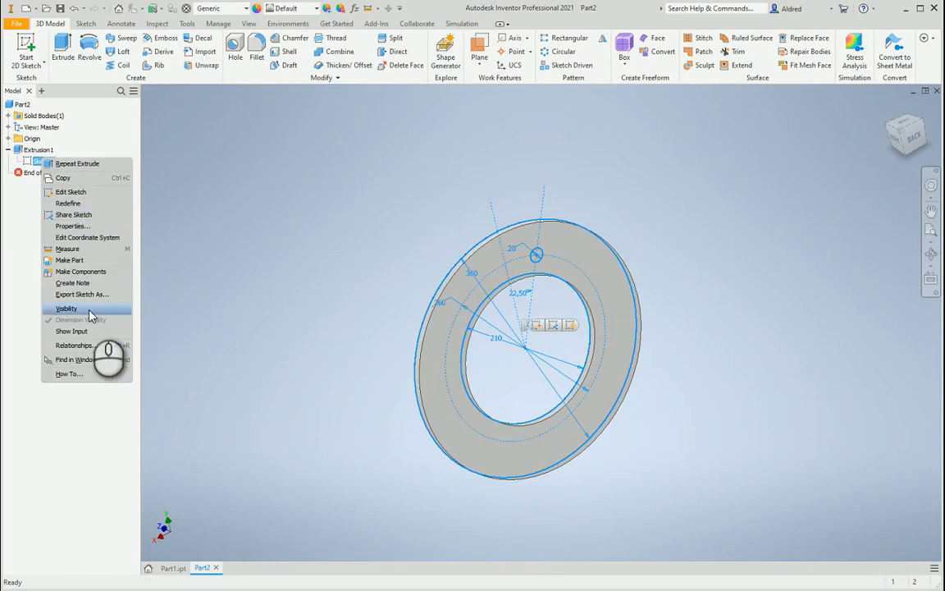
{"action": "left_click", "coordinate": [18, 223]}
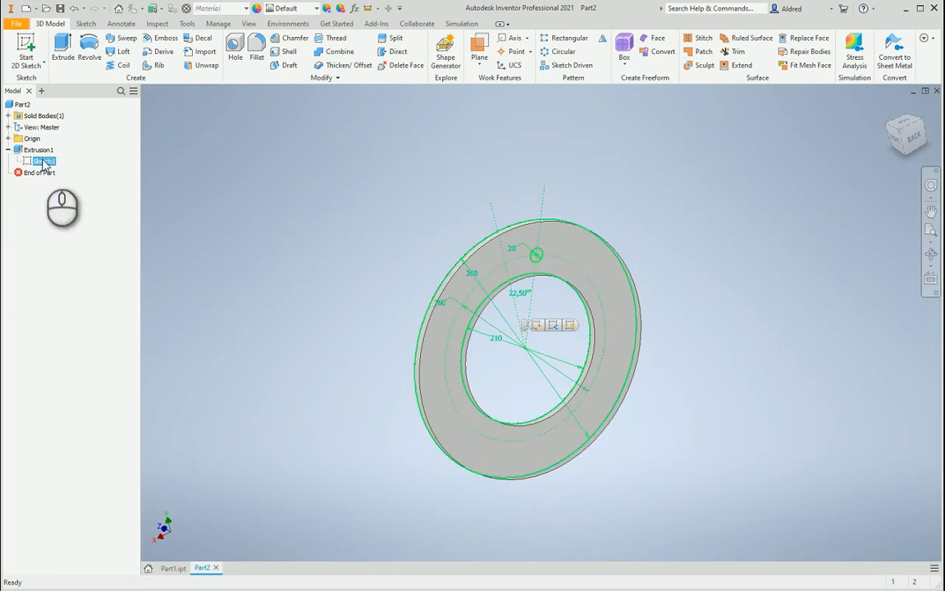
{"action": "left_click_drag", "start_coordinate": [43, 161], "coordinate": [43, 148]}
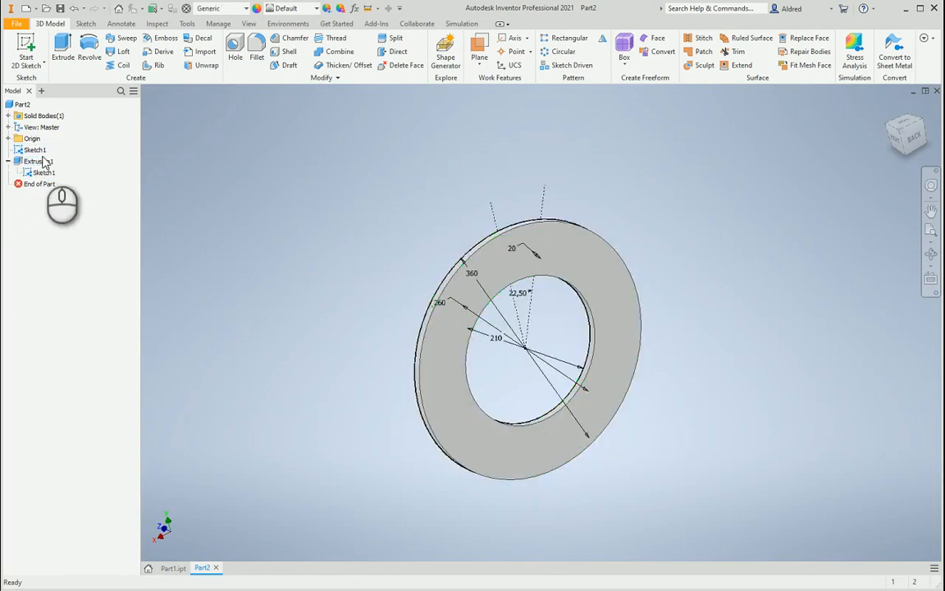
Cut the bolt-hole circle of the shared sketch into the flange, flipped inward, with the parameter Flange_Thickness as distance.
{"action": "middle_click_drag", "start_coordinate": [306, 260], "coordinate": [295, 222]}
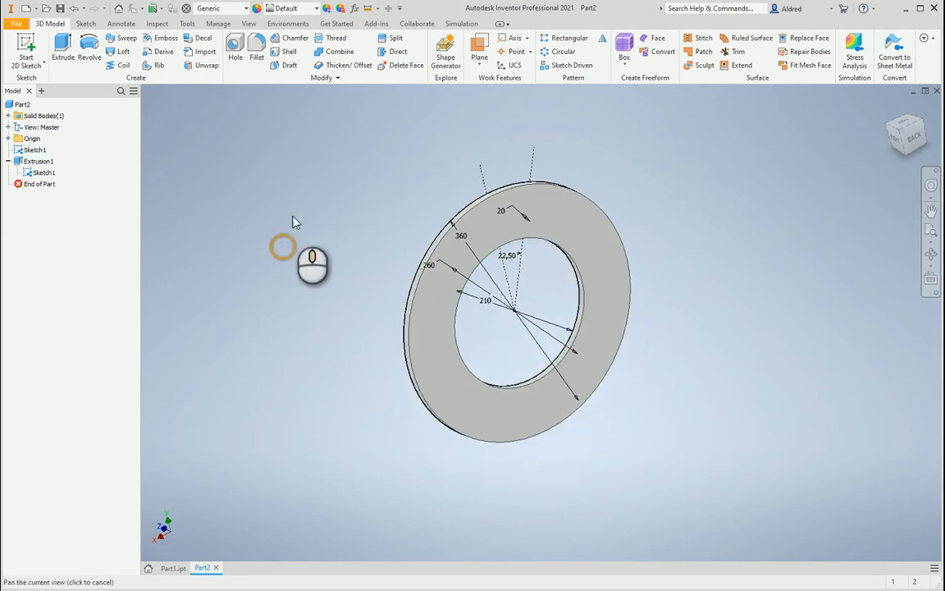
{"action": "middle_click_drag", "start_coordinate": [551, 331], "coordinate": [620, 308], "text": "shift"}
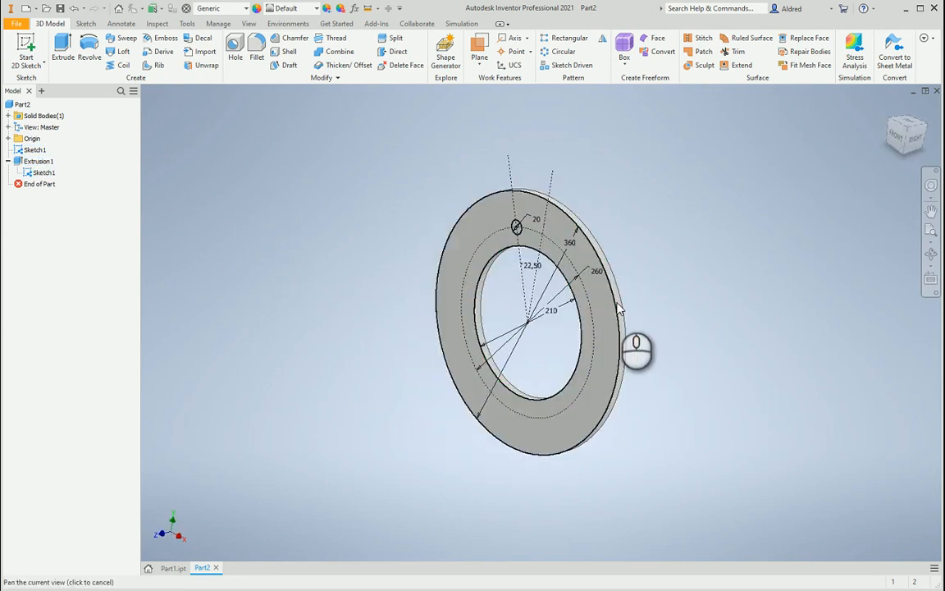
{"action": "scroll", "coordinate": [478, 242], "scroll_direction": "up", "scroll_amount": 5}
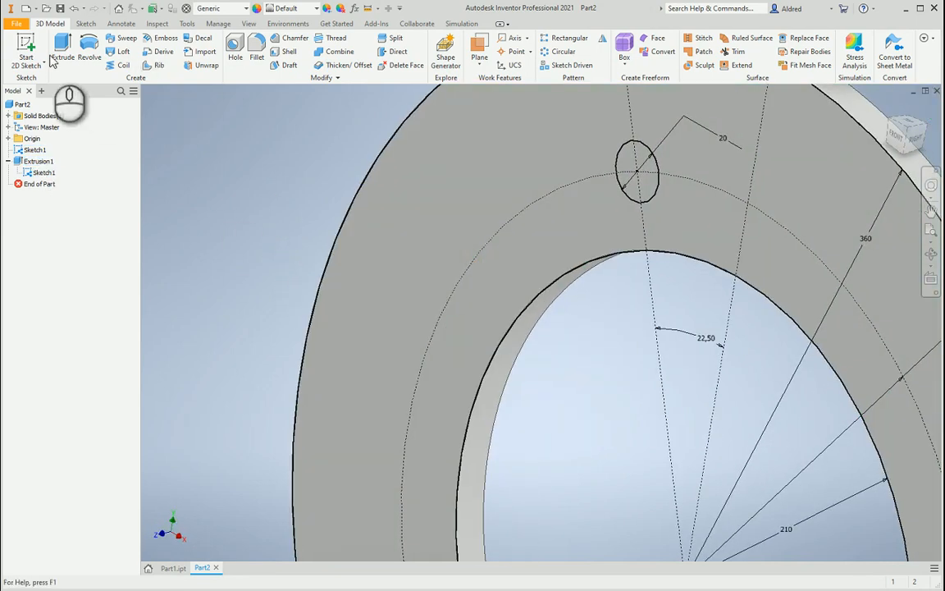
{"action": "left_click", "coordinate": [62, 51]}
{"action": "left_click", "coordinate": [639, 191]}
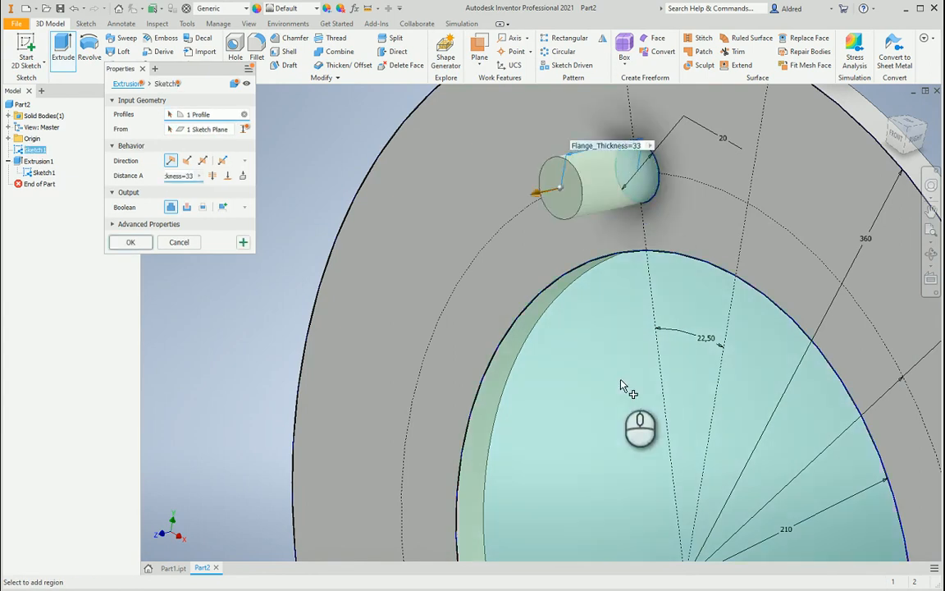
{"action": "left_click", "coordinate": [213, 175]}
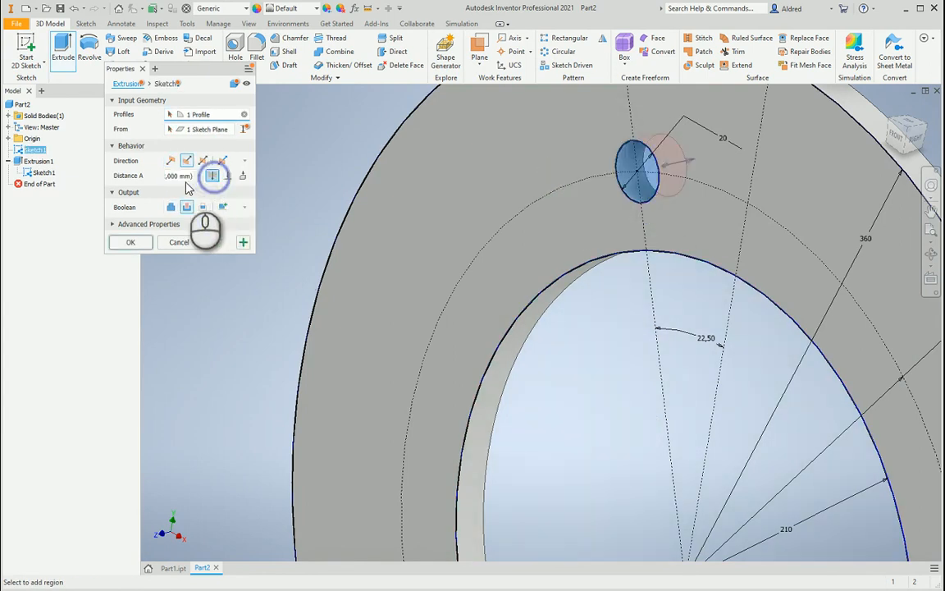
{"action": "left_click", "coordinate": [205, 175]}
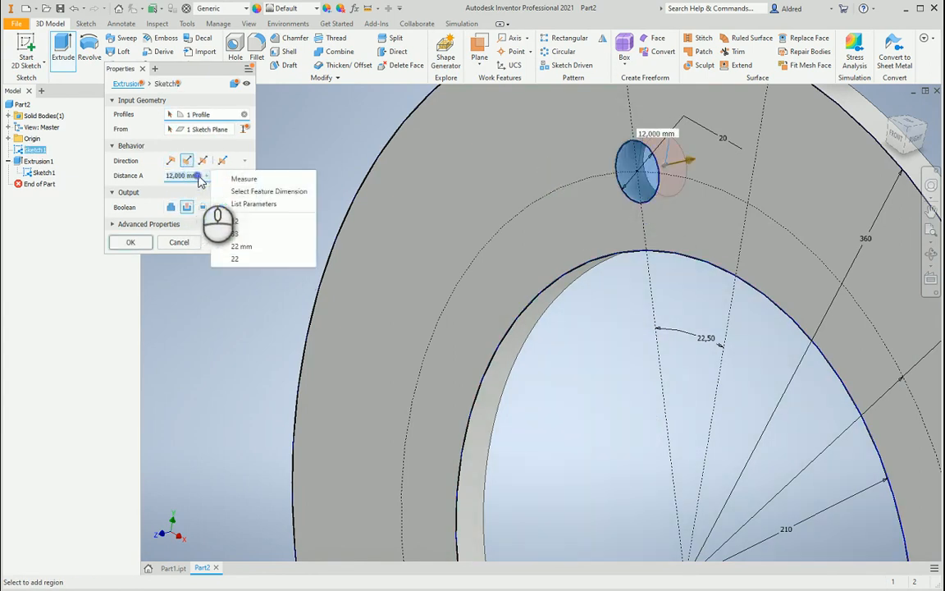
{"action": "left_click", "coordinate": [261, 203]}
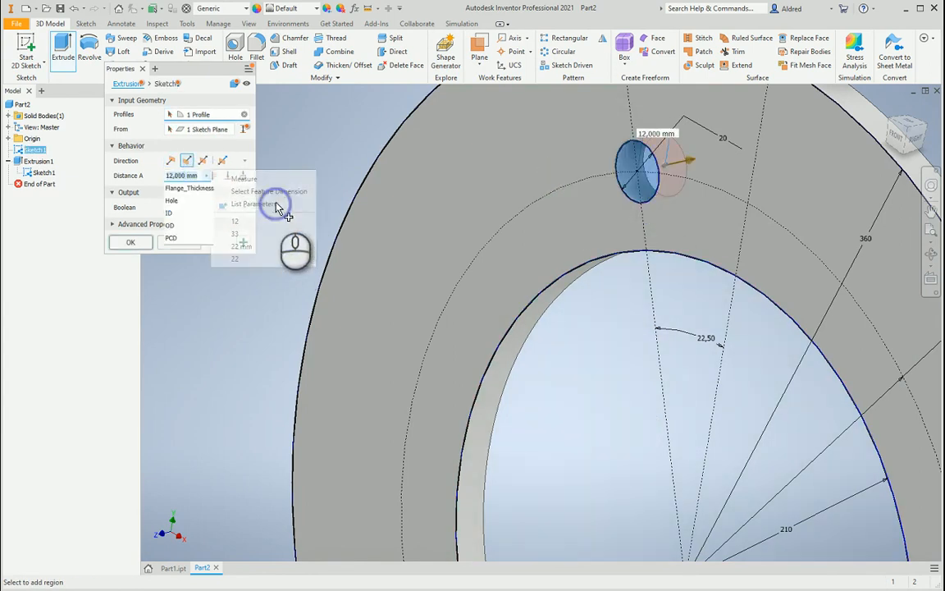
{"action": "left_click", "coordinate": [190, 189]}
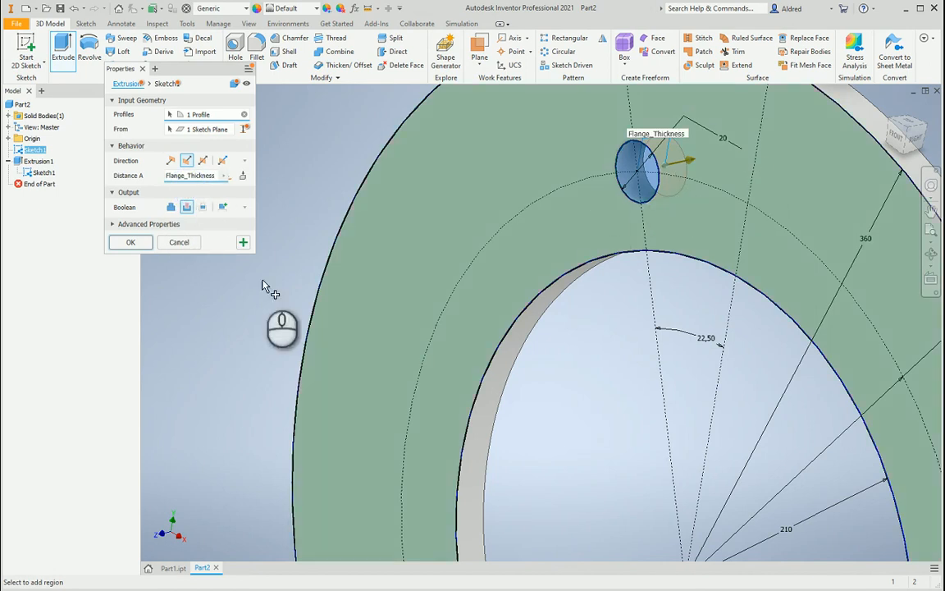
{"action": "left_click", "coordinate": [131, 242]}
Start a circular feature pattern with the bolt-hole cut as the feature to repeat.
{"action": "scroll", "coordinate": [615, 209], "scroll_direction": "up", "scroll_amount": 5}
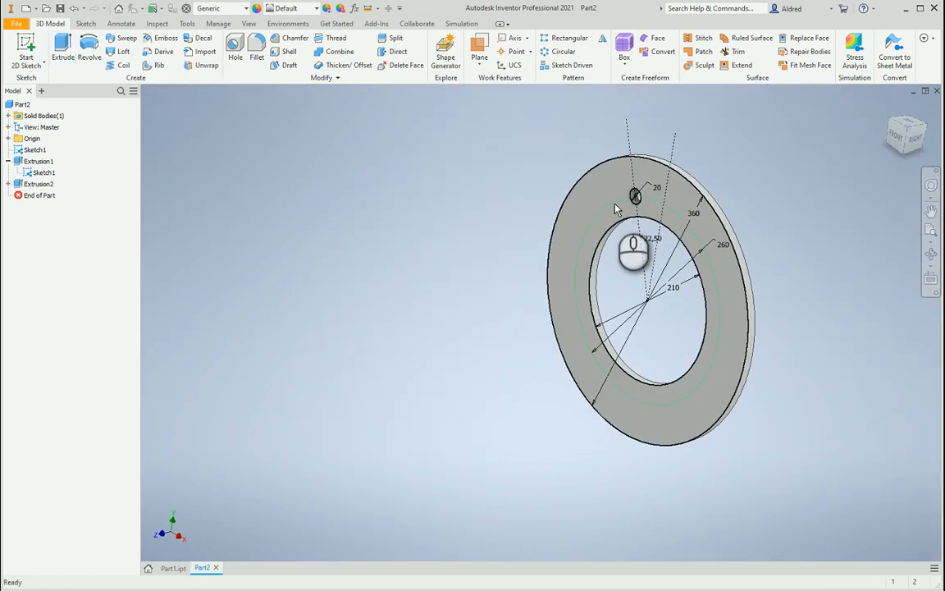
{"action": "middle_click_drag", "start_coordinate": [617, 209], "coordinate": [559, 173]}
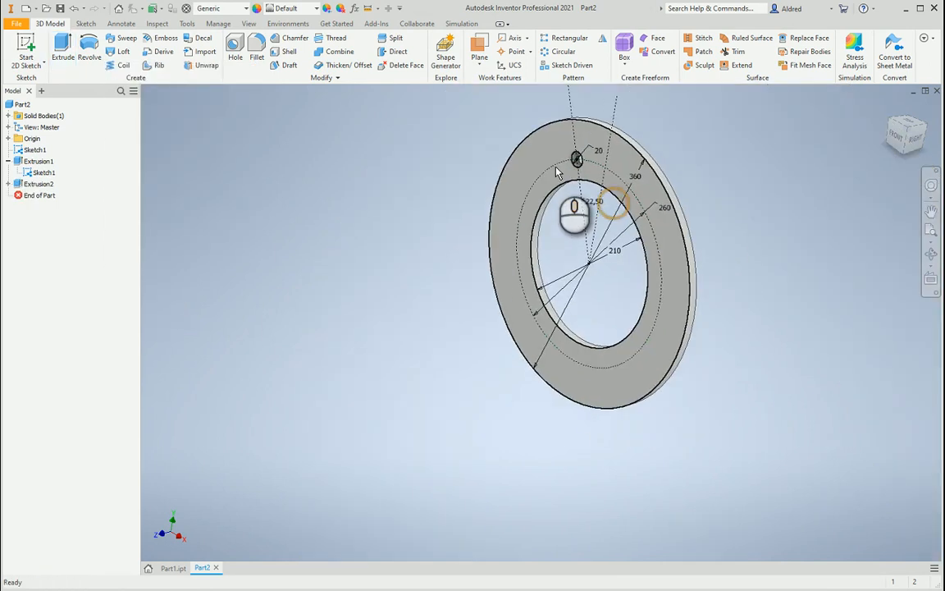
{"action": "left_click", "coordinate": [559, 53]}
{"action": "scroll", "coordinate": [542, 160], "scroll_direction": "up", "scroll_amount": 5}
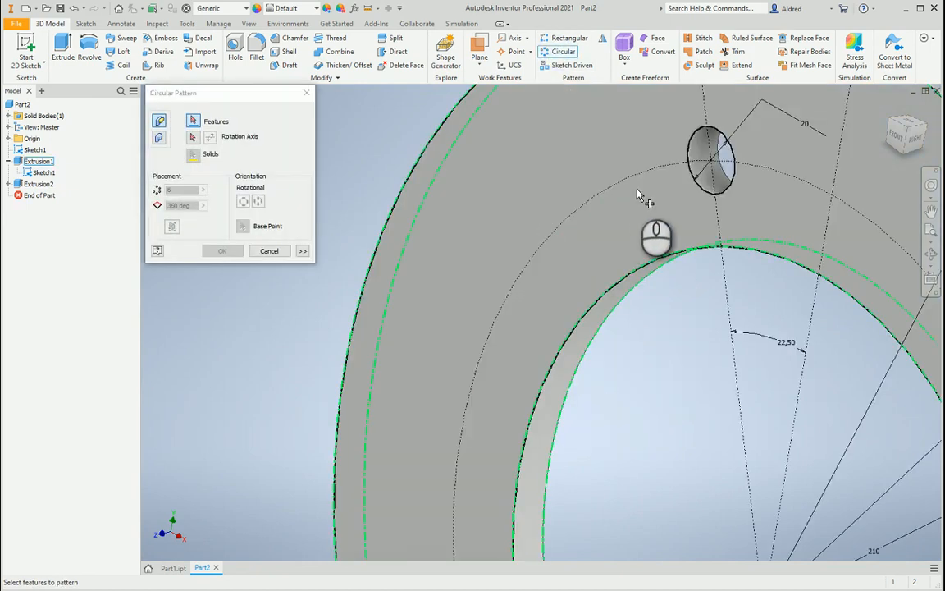
{"action": "left_click", "coordinate": [710, 168]}
{"action": "scroll", "coordinate": [671, 263], "scroll_direction": "down", "scroll_amount": 5}
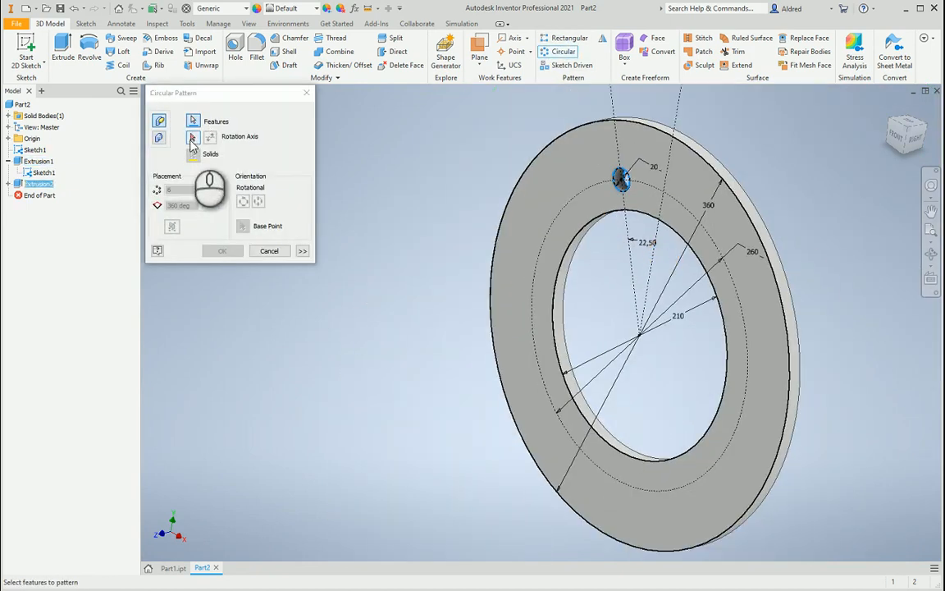
Try the origin's Y axis as the rotation axis of the bolt-hole pattern.
{"action": "left_click", "coordinate": [192, 138]}
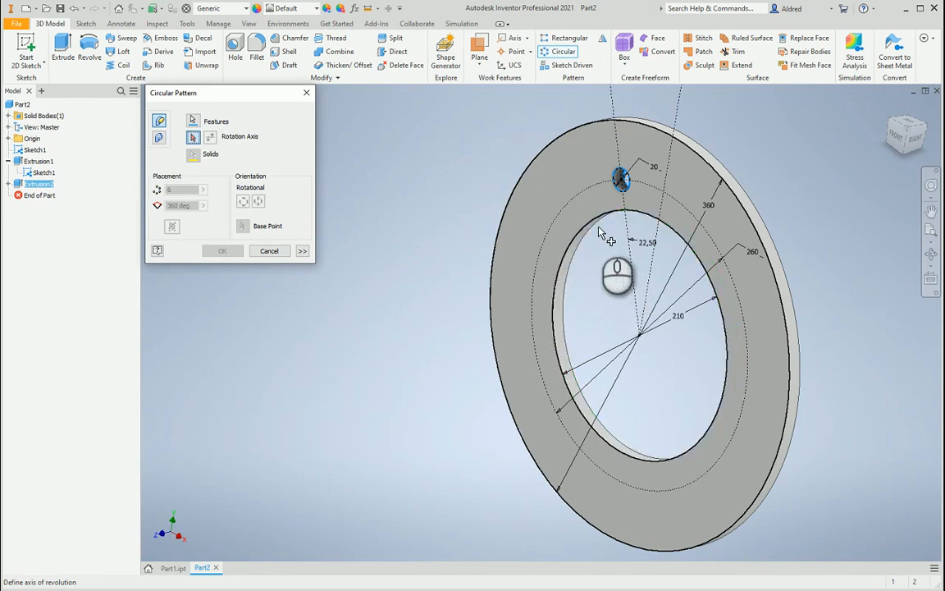
{"action": "scroll", "coordinate": [558, 247], "scroll_direction": "up", "scroll_amount": 5}
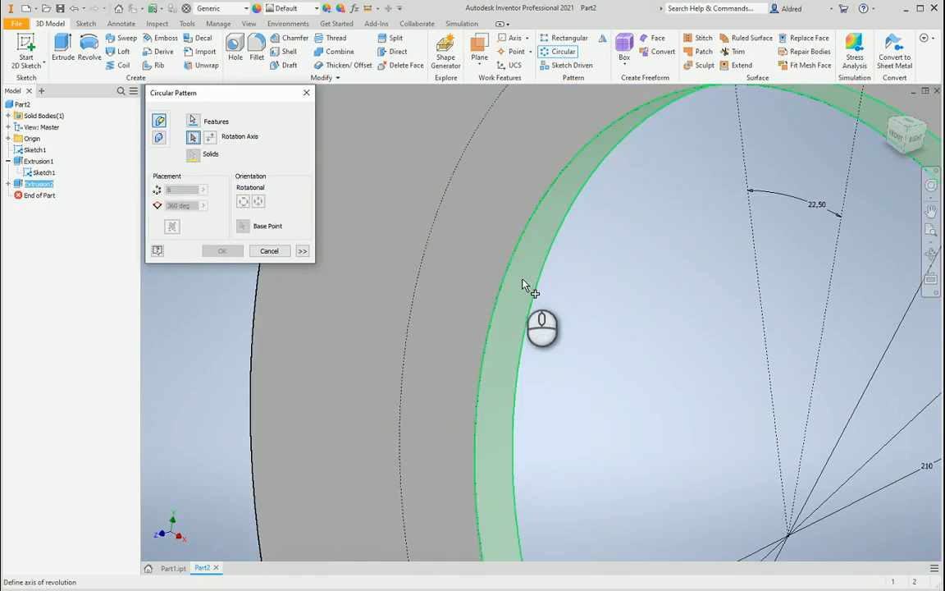
{"action": "scroll", "coordinate": [527, 292], "scroll_direction": "down", "scroll_amount": 5}
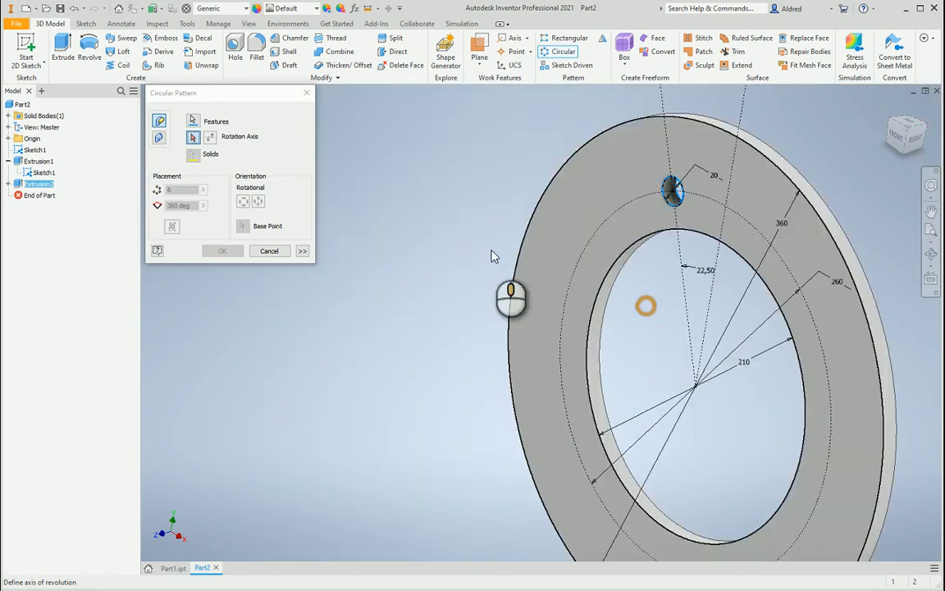
{"action": "left_click", "coordinate": [9, 140]}
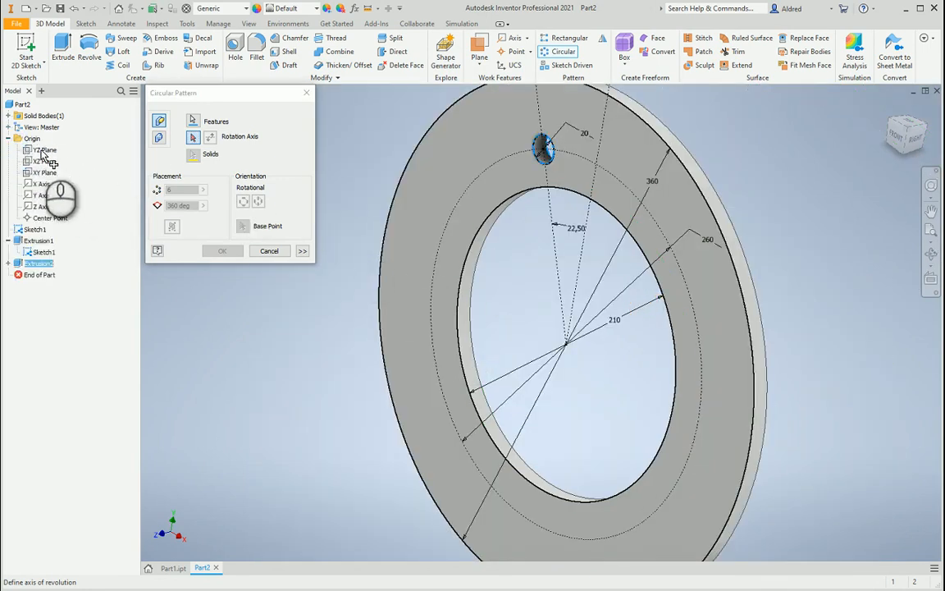
{"action": "left_click", "coordinate": [42, 195]}
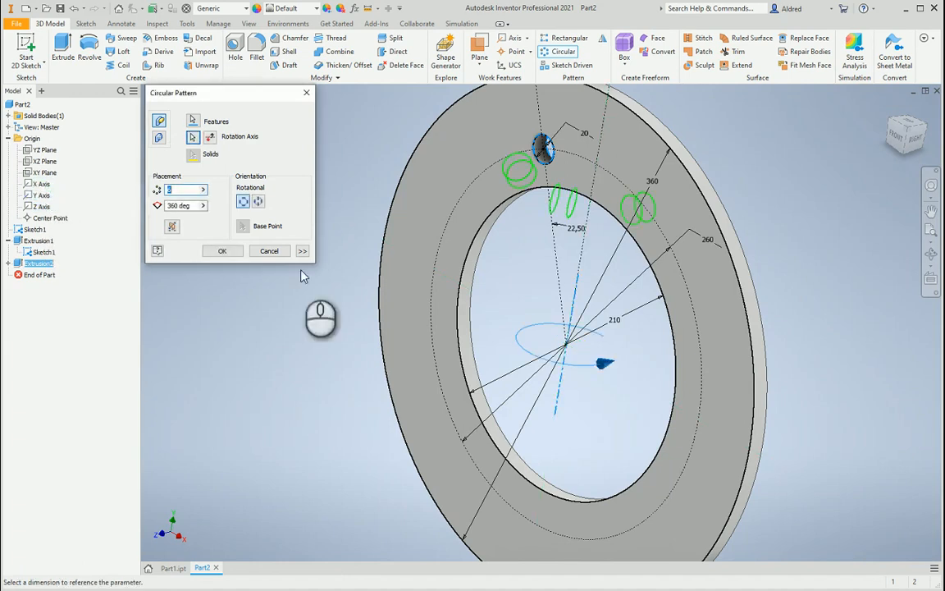
{"action": "mouse_move", "coordinate": [431, 353]}
{"action": "middle_mouse_down", "text": "shift"}
{"action": "mouse_move", "coordinate": [445, 373]}
{"action": "mouse_move", "coordinate": [436, 347]}
{"action": "mouse_move", "coordinate": [403, 363]}
{"action": "mouse_move", "coordinate": [432, 335]}
{"action": "mouse_move", "coordinate": [445, 345]}
{"action": "middle_mouse_up", "text": "shift"}
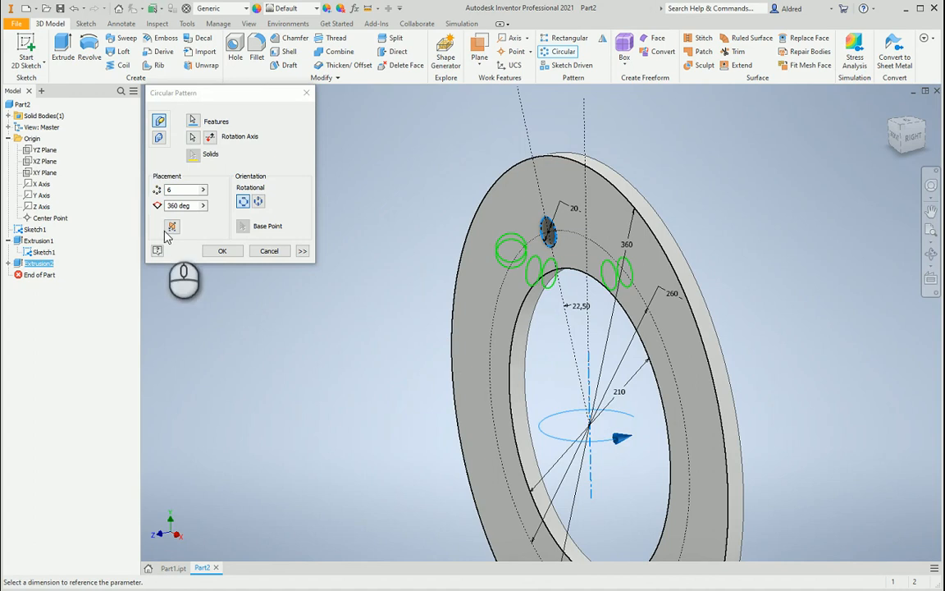
Use the origin's Z axis as rotation axis and create the 360-degree bolt-hole pattern with its count named No_of_Holes=6.
{"action": "left_click", "coordinate": [194, 138]}
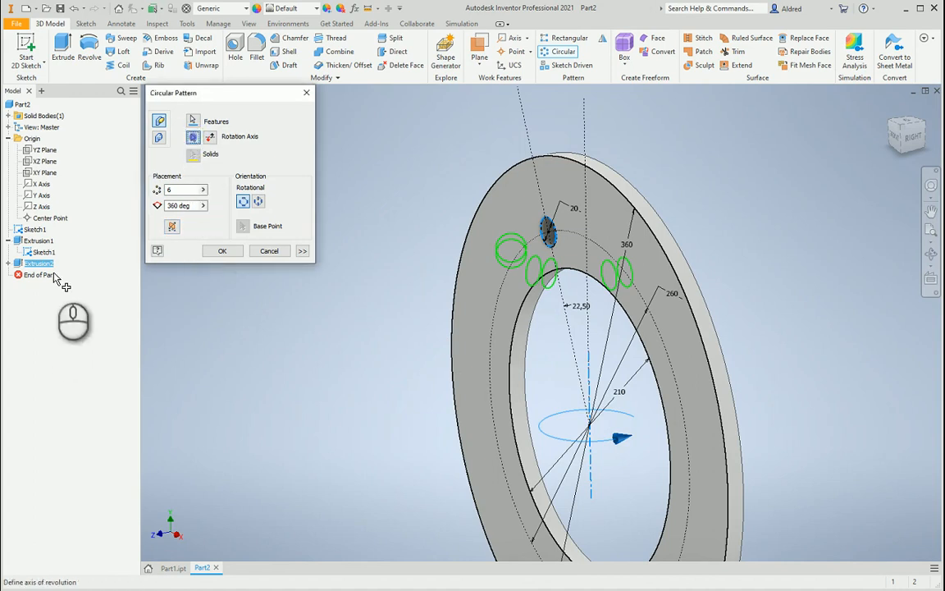
{"action": "left_click", "coordinate": [42, 207]}
{"action": "middle_click_drag", "start_coordinate": [475, 410], "coordinate": [597, 302], "text": "shift"}
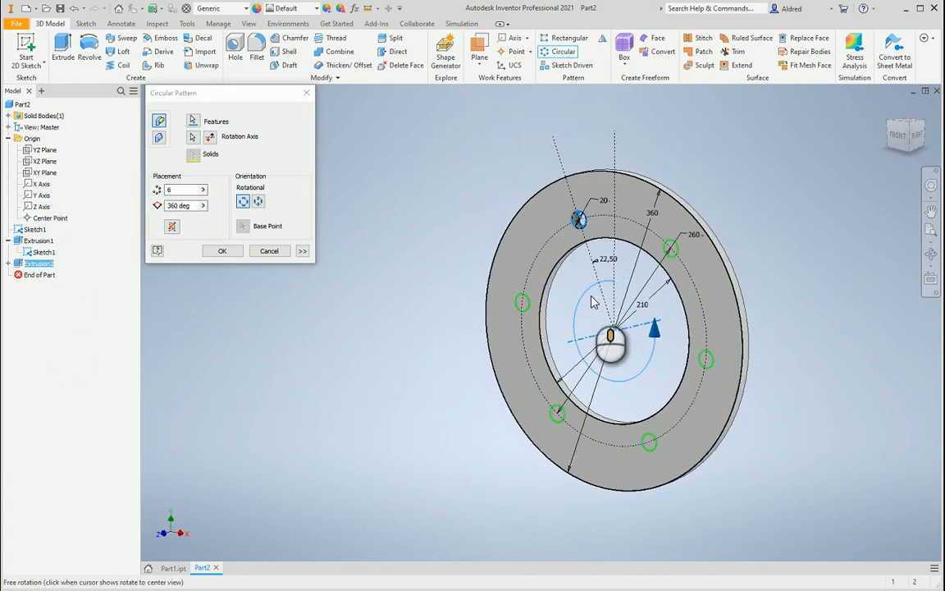
{"action": "left_click", "coordinate": [187, 190]}
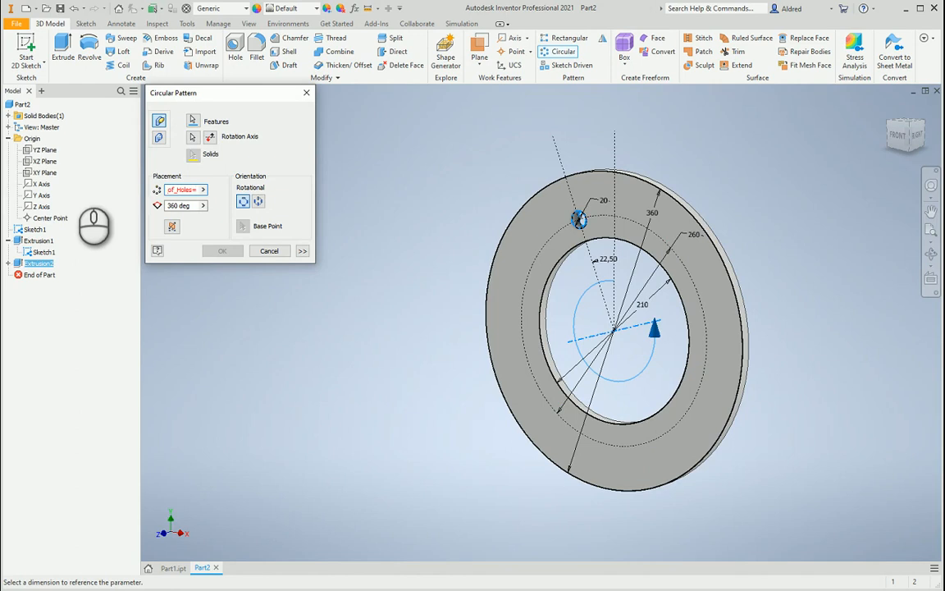
{"action": "key", "text": "Return"}
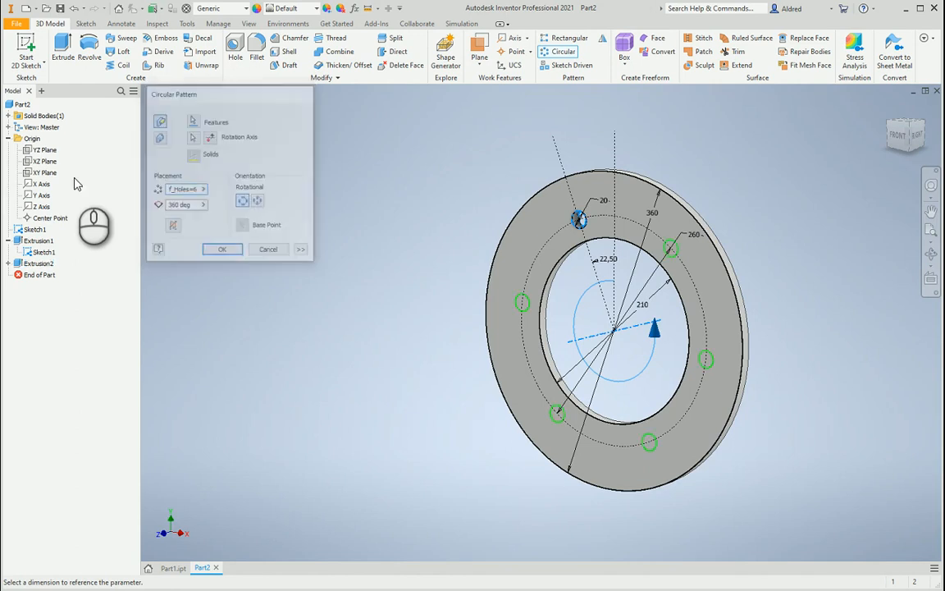
Examine the position of the patterned bolt holes around the flange, close up and from the front view.
{"action": "scroll", "coordinate": [744, 465], "scroll_direction": "up", "scroll_amount": 5}
{"action": "scroll", "coordinate": [744, 465], "scroll_direction": "down", "scroll_amount": 6}
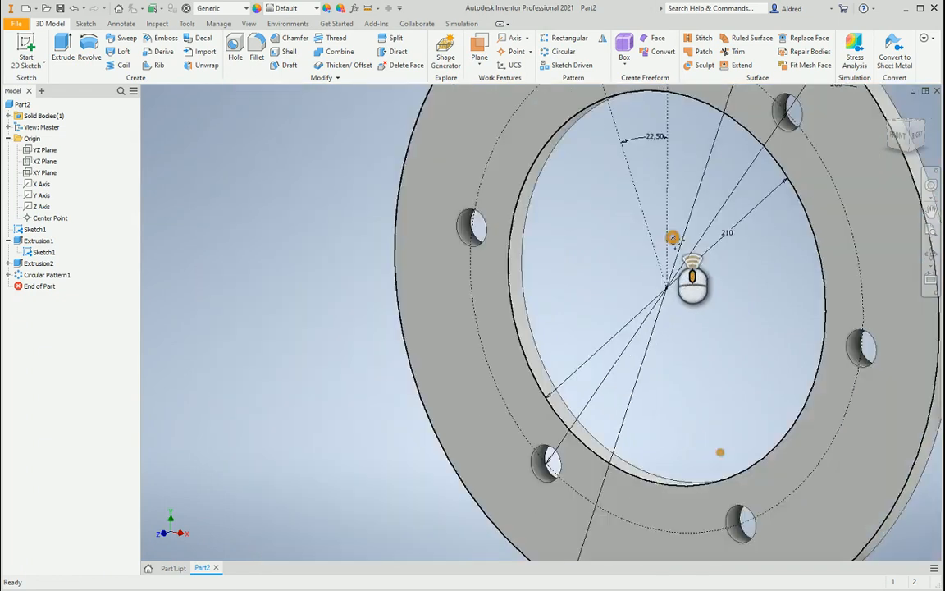
{"action": "scroll", "coordinate": [668, 211], "scroll_direction": "up", "scroll_amount": 1}
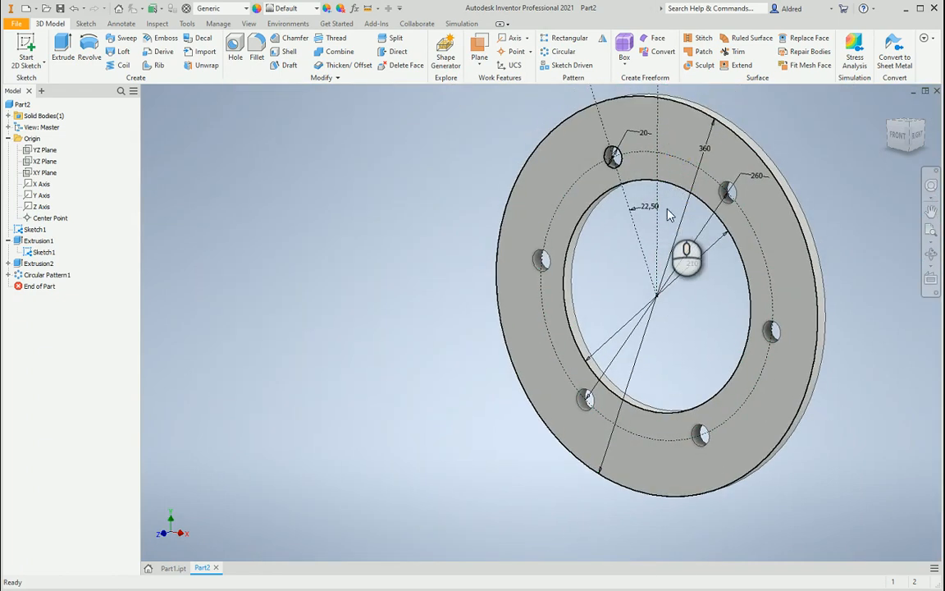
{"action": "middle_click_drag", "start_coordinate": [667, 209], "coordinate": [705, 210], "text": "shift"}
{"action": "left_click", "coordinate": [900, 142]}
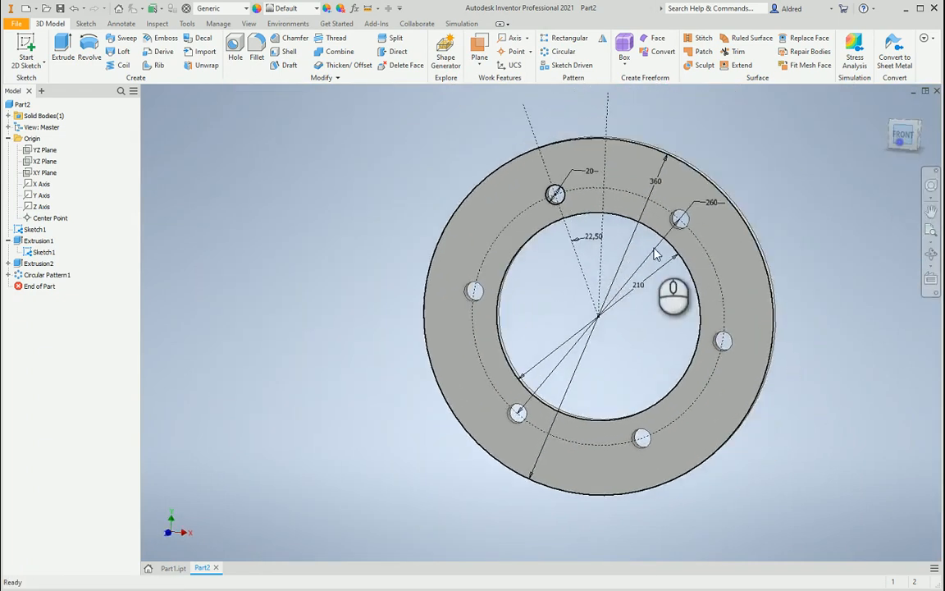
{"action": "scroll", "coordinate": [565, 270], "scroll_direction": "up", "scroll_amount": 5}
{"action": "scroll", "coordinate": [631, 238], "scroll_direction": "down", "scroll_amount": 5}
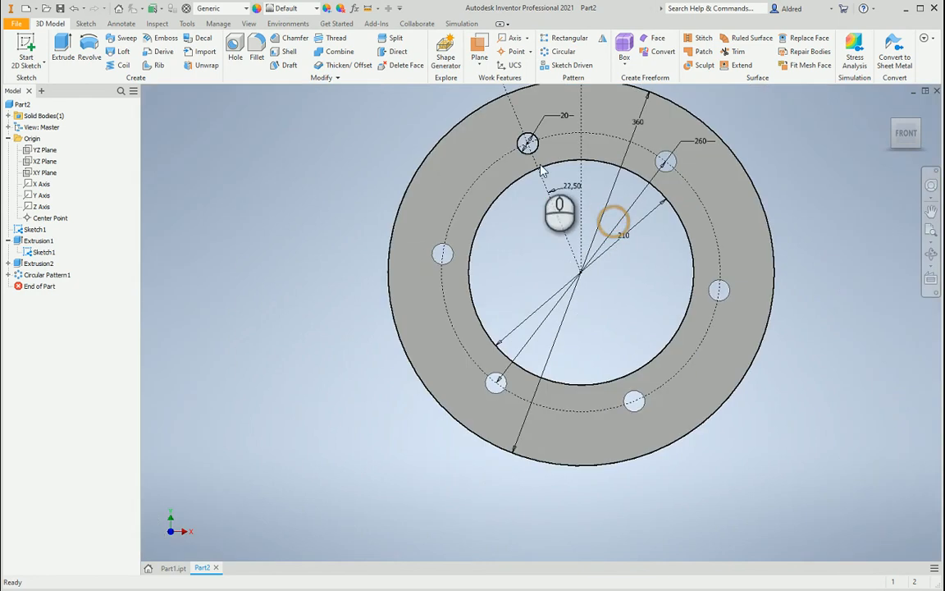
{"action": "middle_click_drag", "start_coordinate": [553, 333], "coordinate": [543, 356]}
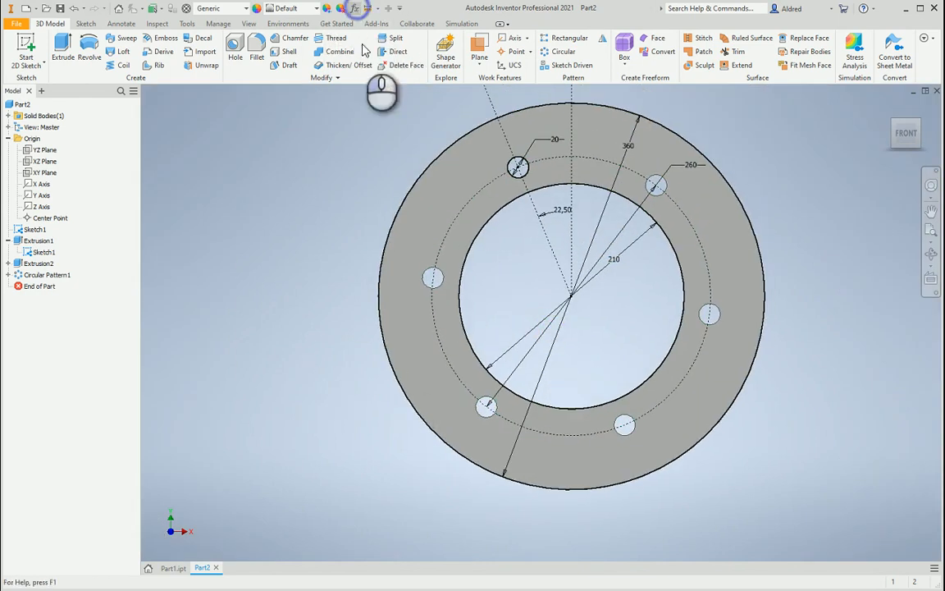
In the model parameters, rename d2 as Angle and set its equation to 180 deg / No_of_Holes.
{"action": "left_click_drag", "start_coordinate": [342, 248], "coordinate": [400, 163]}
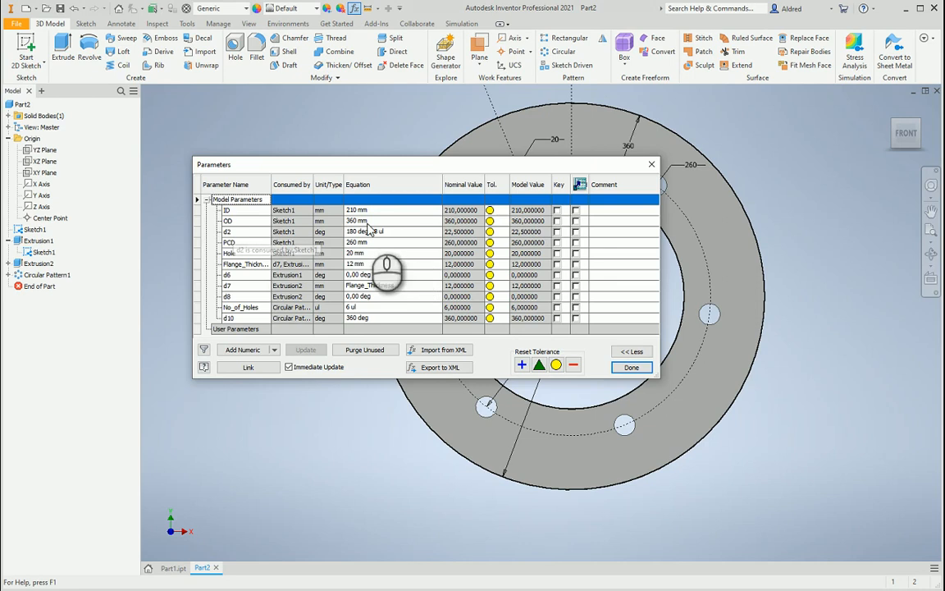
{"action": "left_click", "coordinate": [237, 233]}
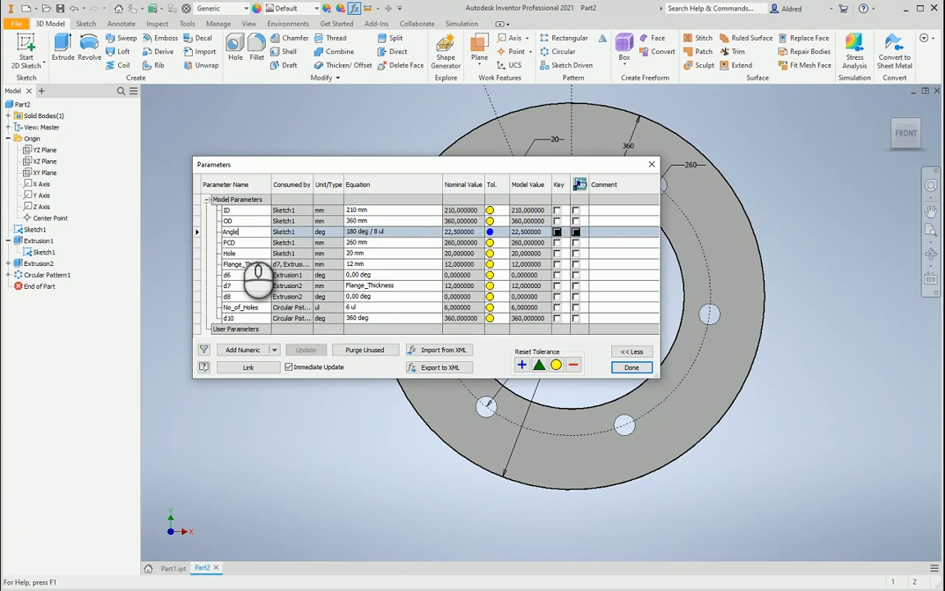
{"action": "left_click", "coordinate": [385, 232]}
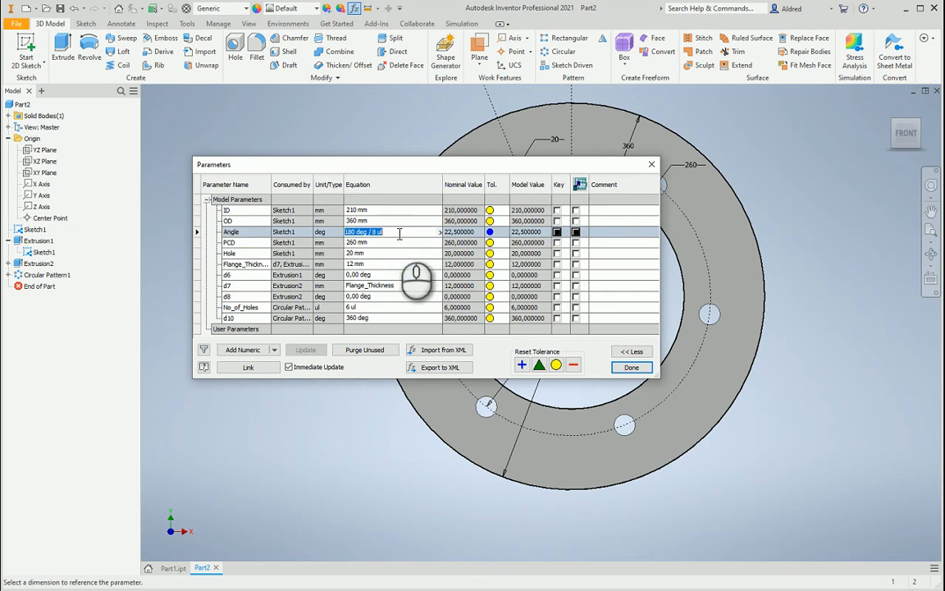
{"action": "left_click", "coordinate": [374, 253]}
{"action": "left_click", "coordinate": [389, 232]}
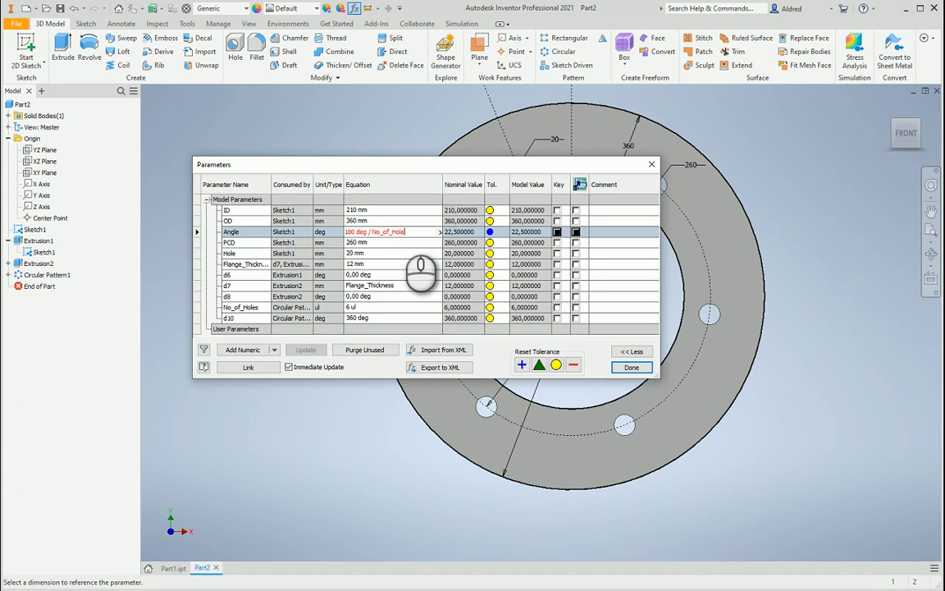
{"action": "left_click", "coordinate": [394, 253]}
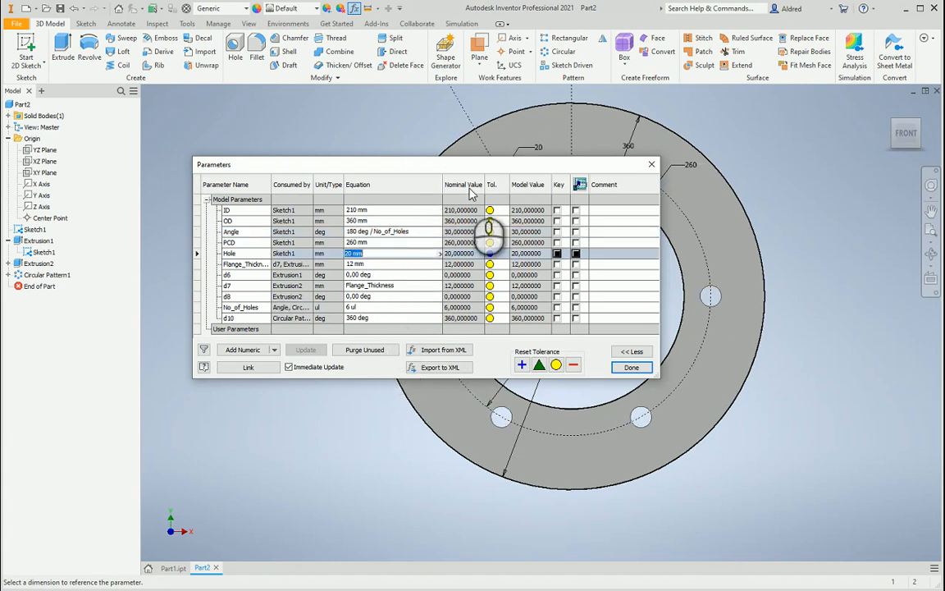
{"action": "left_click", "coordinate": [630, 368]}
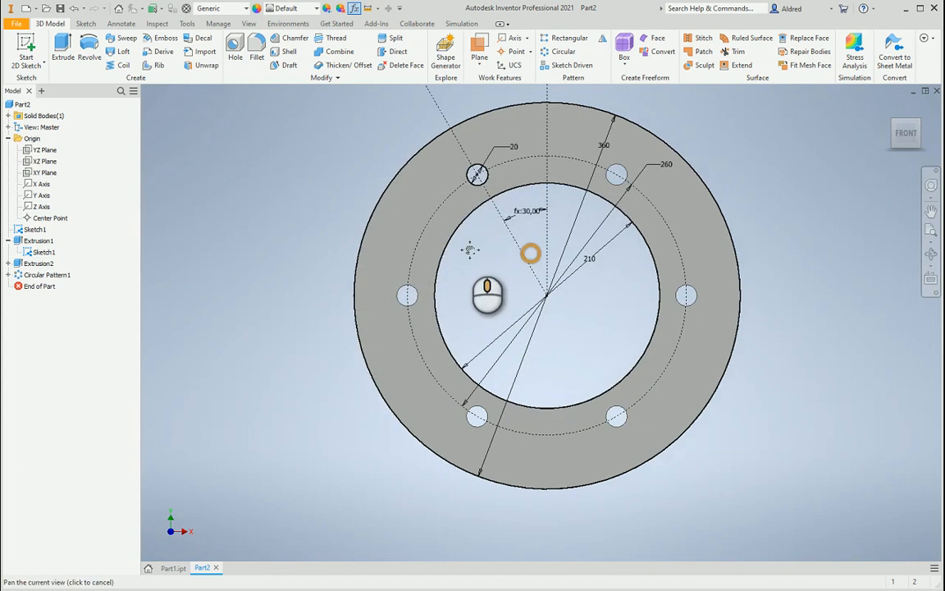
Set the No_of_Holes parameter to 8, keeping the flange in view beside the parameter table.
{"action": "left_click", "coordinate": [365, 8]}
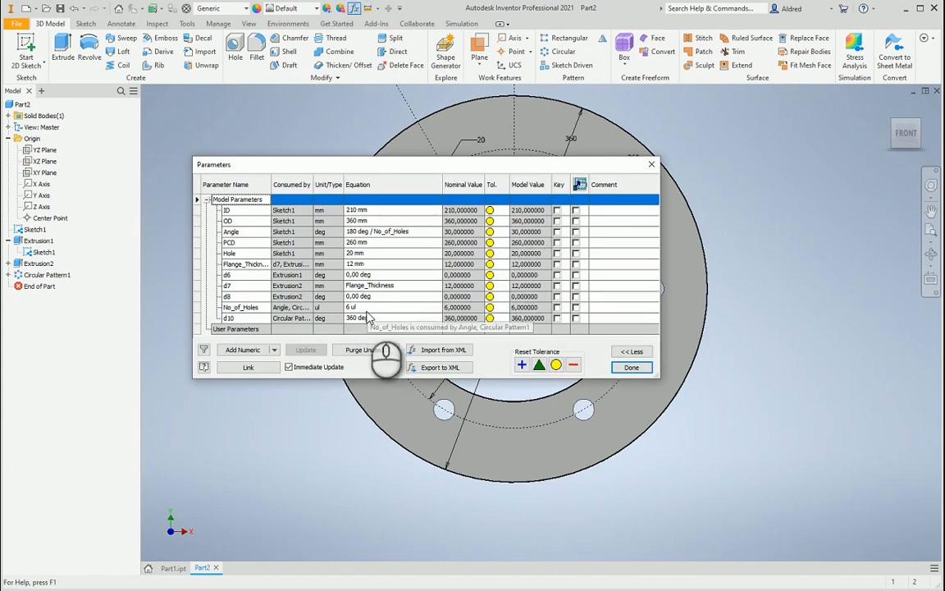
{"action": "left_click", "coordinate": [361, 308]}
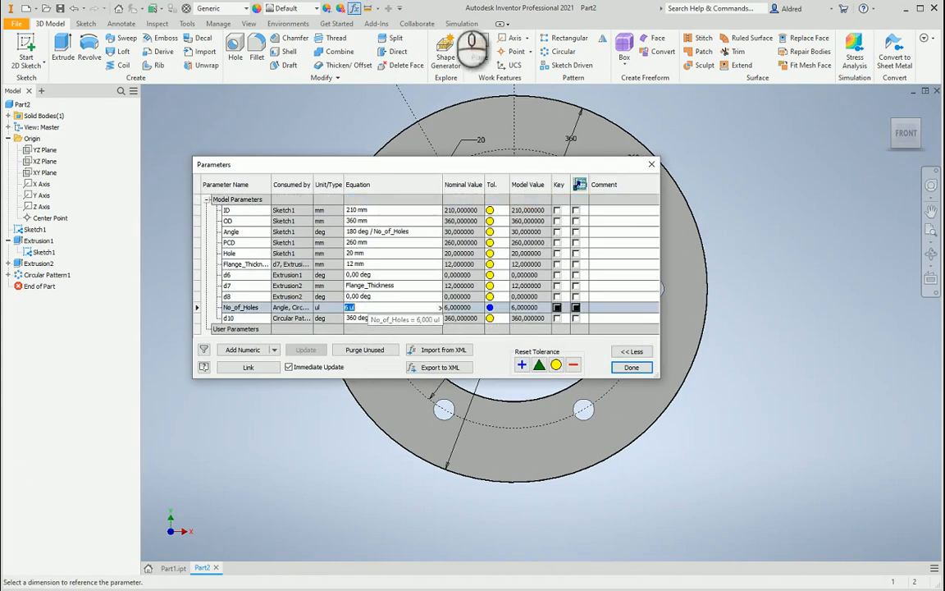
{"action": "left_click_drag", "start_coordinate": [496, 160], "coordinate": [806, 381]}
{"action": "middle_click_drag", "start_coordinate": [599, 298], "coordinate": [482, 337]}
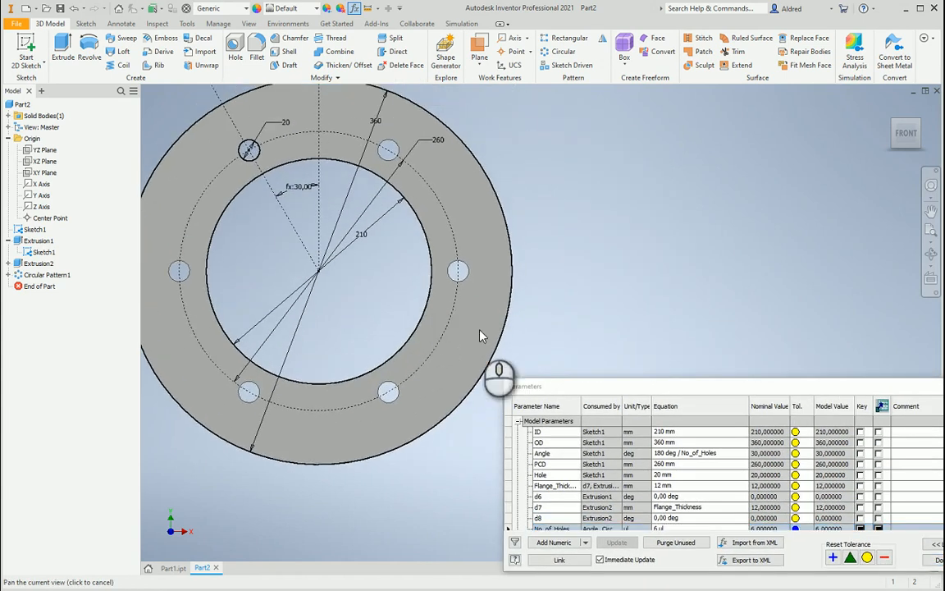
{"action": "left_click_drag", "start_coordinate": [787, 385], "coordinate": [782, 142]}
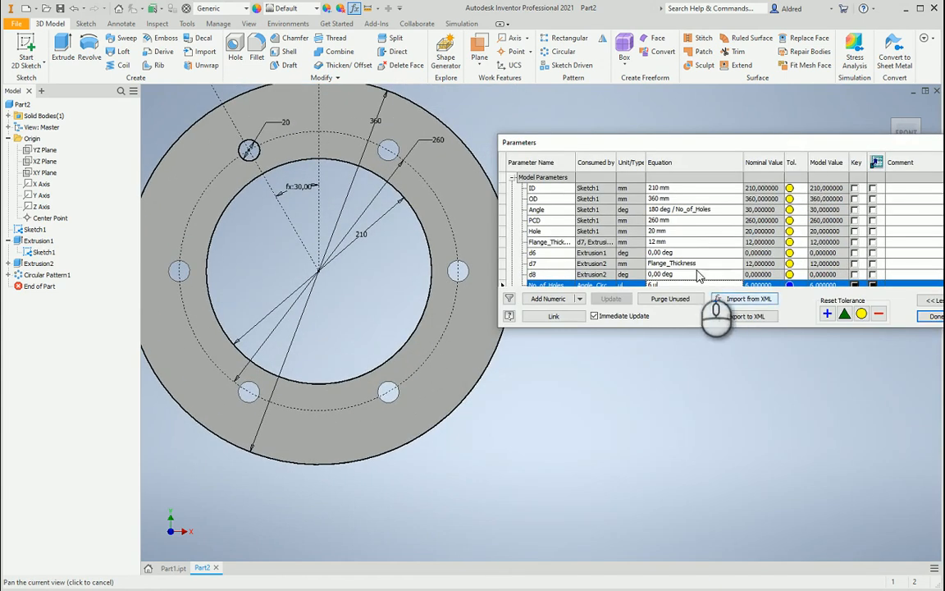
{"action": "scroll", "coordinate": [681, 263], "scroll_direction": "down", "scroll_amount": 1}
{"action": "left_click", "coordinate": [666, 254]}
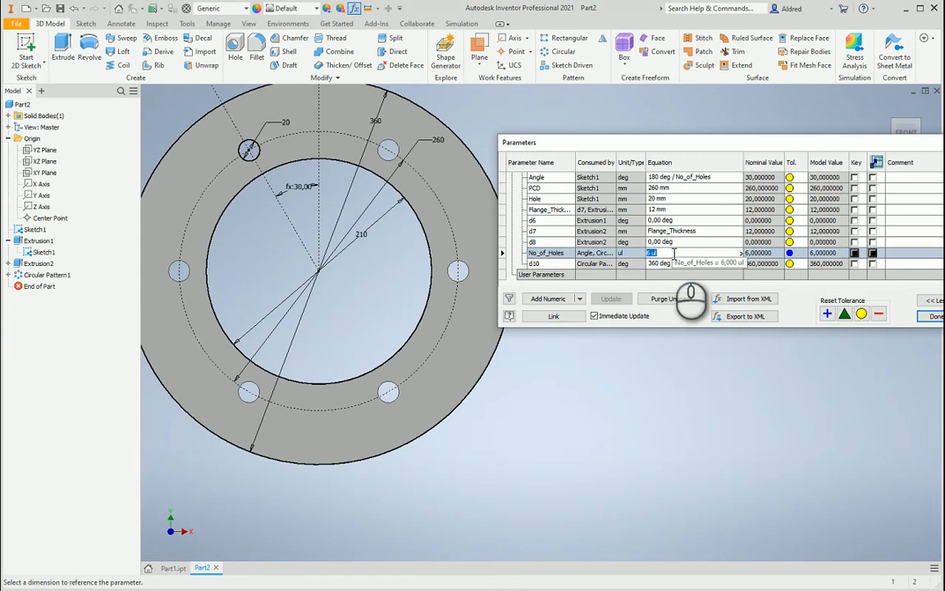
{"action": "type", "text": "8"}
{"action": "key", "text": "Return"}
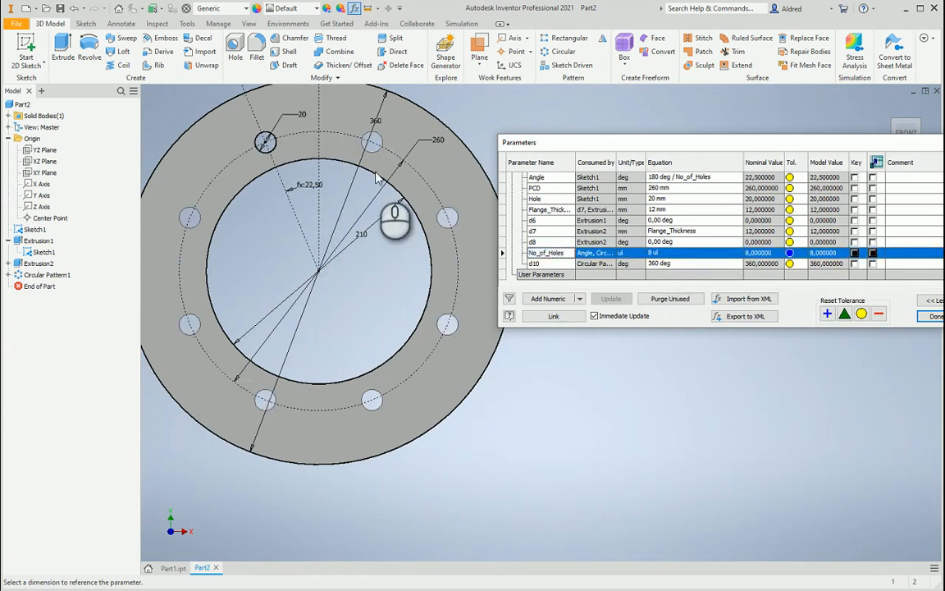
{"action": "left_click_drag", "start_coordinate": [770, 145], "coordinate": [647, 128]}
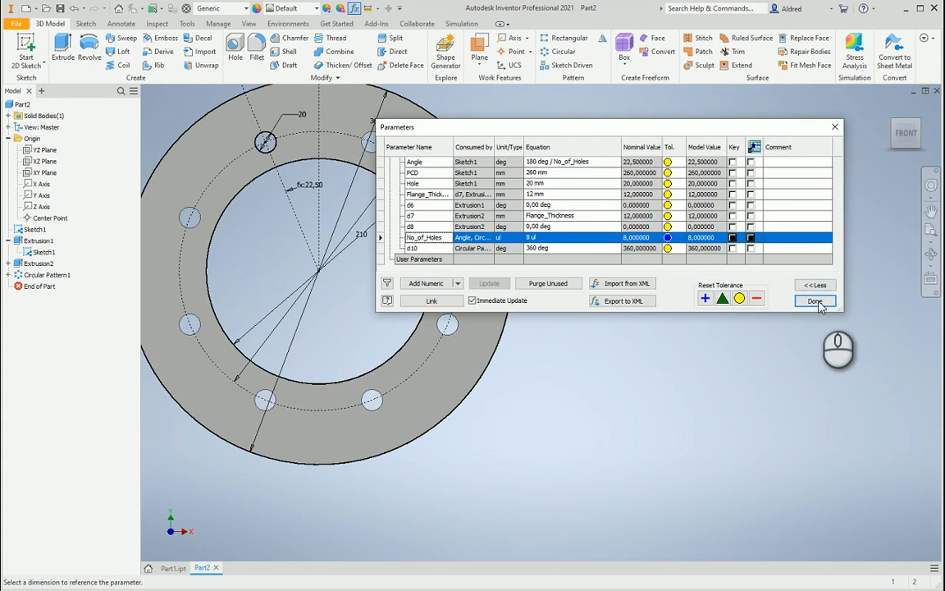
{"action": "left_click", "coordinate": [818, 300]}
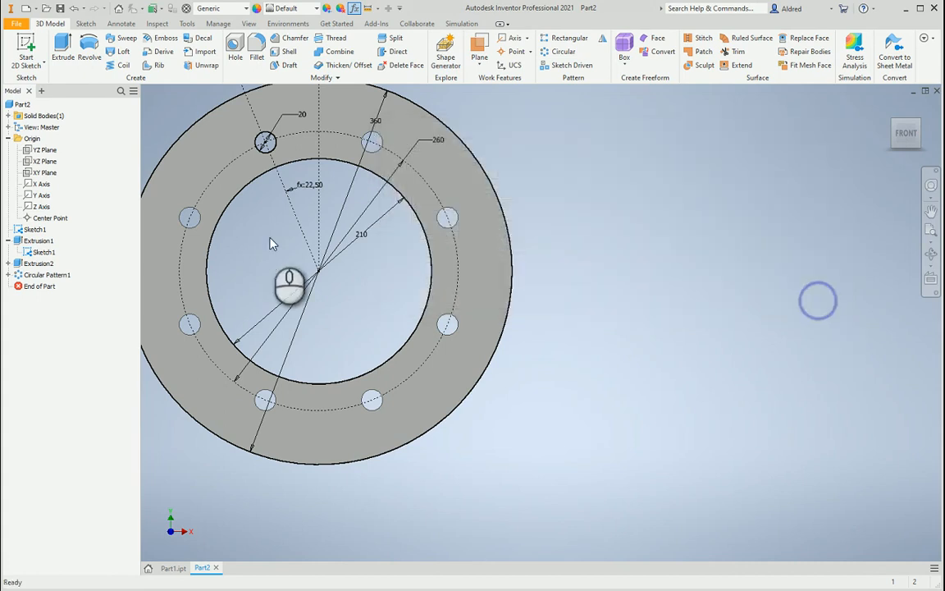
Hide the shared flange sketch and its dimensions in the model.
{"action": "right_click", "coordinate": [43, 254]}
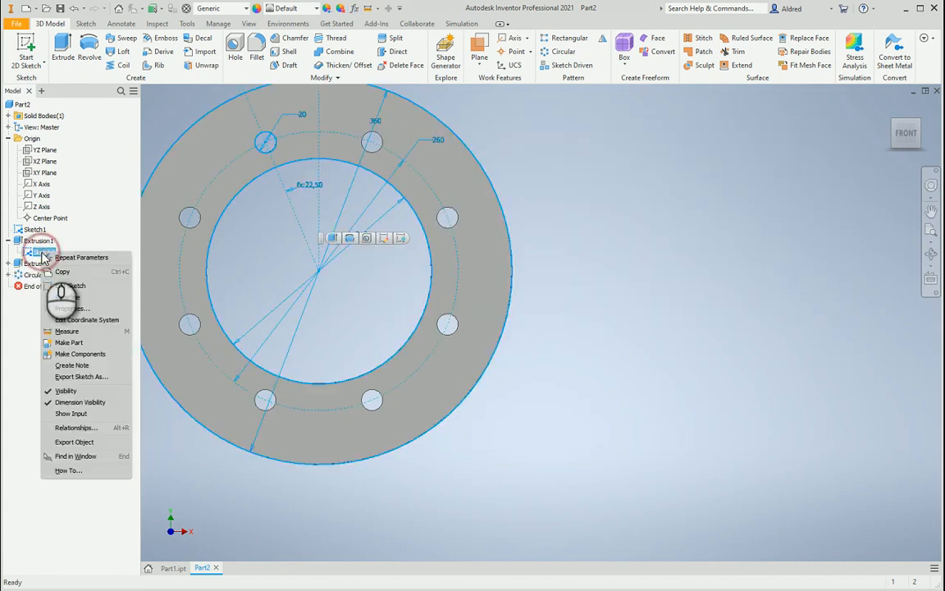
{"action": "left_click", "coordinate": [66, 390]}
{"action": "middle_click_drag", "start_coordinate": [354, 251], "coordinate": [527, 289]}
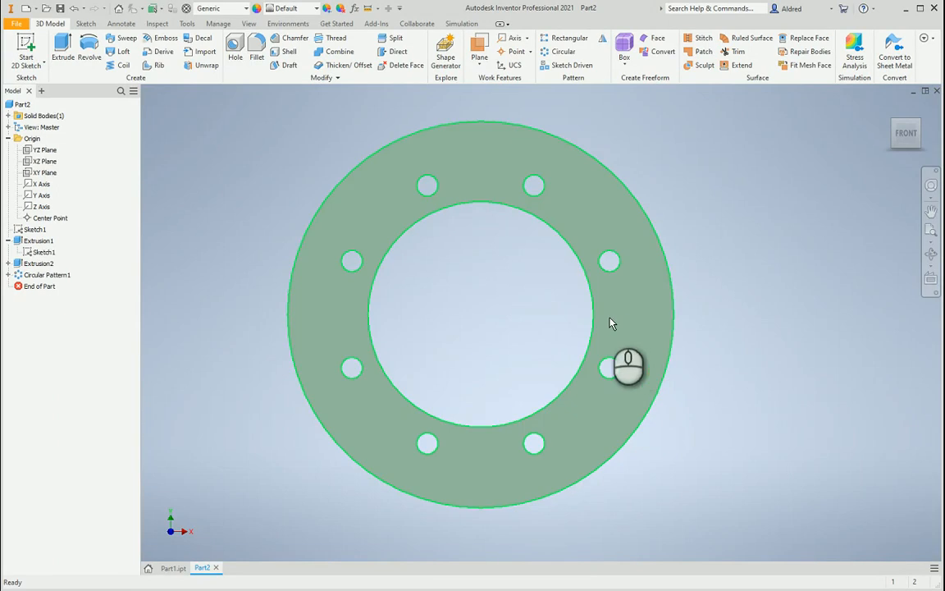
Start extracting a standard iFeature from the flange, selecting Extrusion1 together with its dependent Extrusion2 and Circular Pattern1.
{"action": "middle_click_drag", "start_coordinate": [611, 321], "coordinate": [483, 325], "text": "shift"}
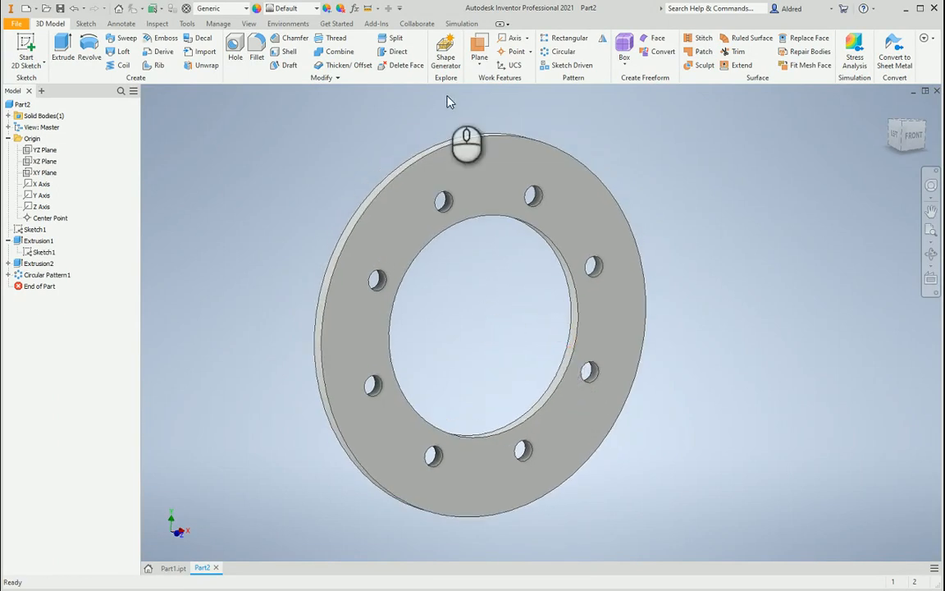
{"action": "left_click", "coordinate": [225, 25]}
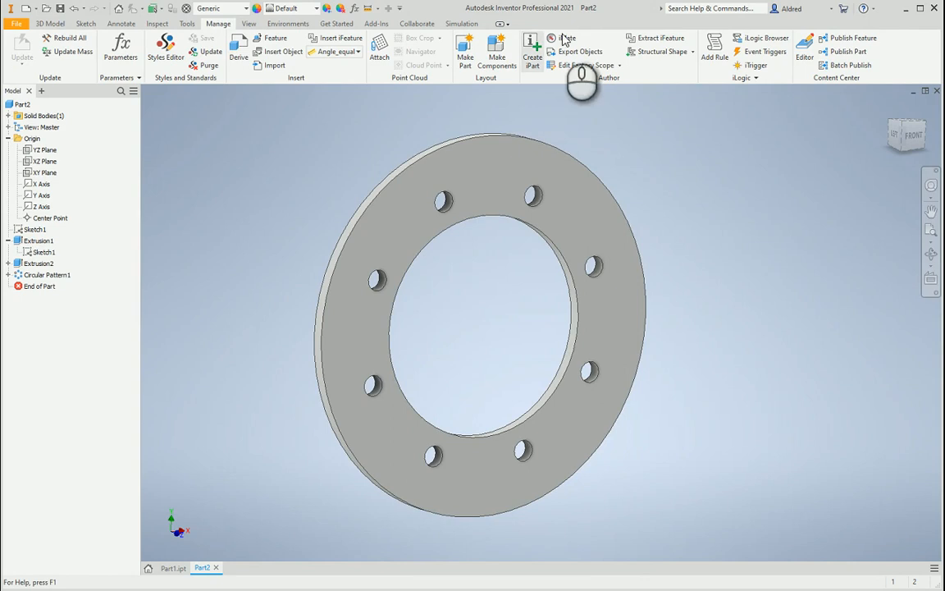
{"action": "left_click", "coordinate": [646, 38]}
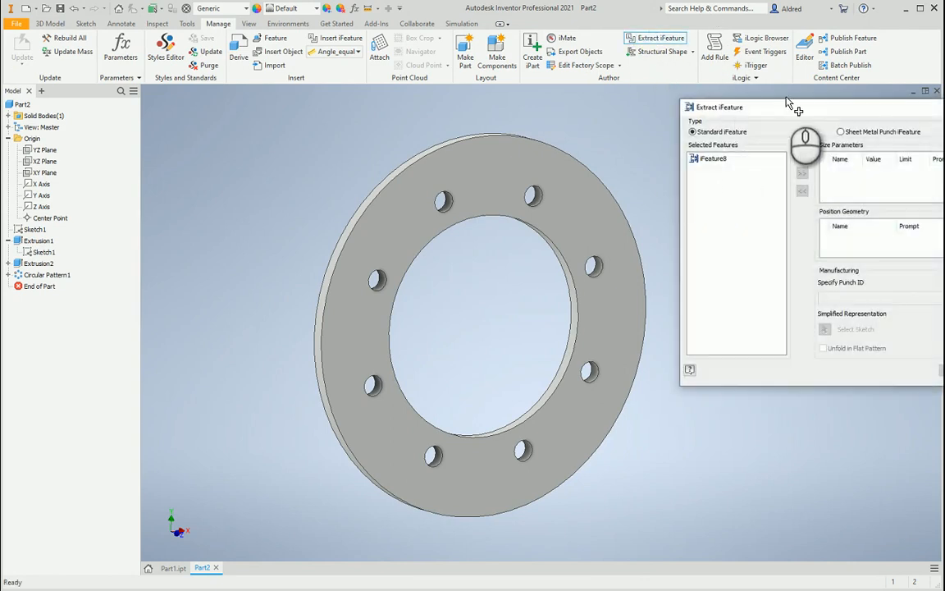
{"action": "left_click_drag", "start_coordinate": [714, 95], "coordinate": [603, 90]}
{"action": "middle_click_drag", "start_coordinate": [450, 278], "coordinate": [359, 247]}
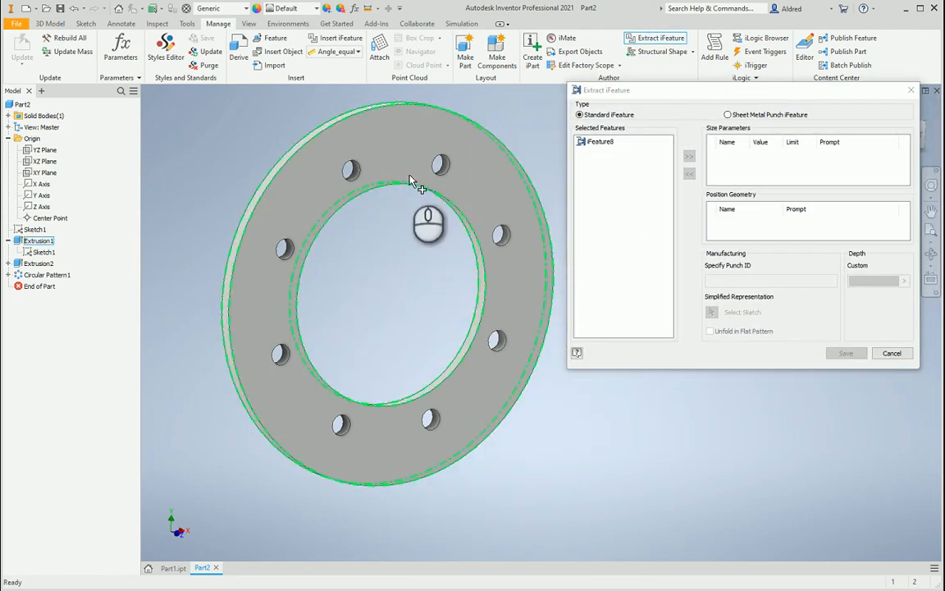
{"action": "left_click", "coordinate": [410, 176]}
{"action": "left_click", "coordinate": [358, 176]}
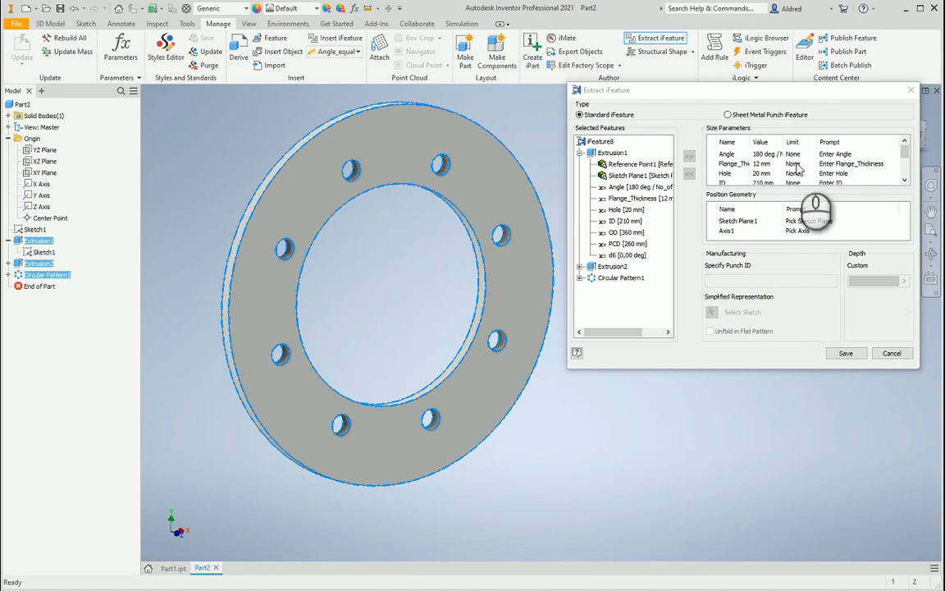
Add the XY Plane, Center Point and Z Axis from the origin as the iFeature's position geometry.
{"action": "left_click", "coordinate": [753, 221]}
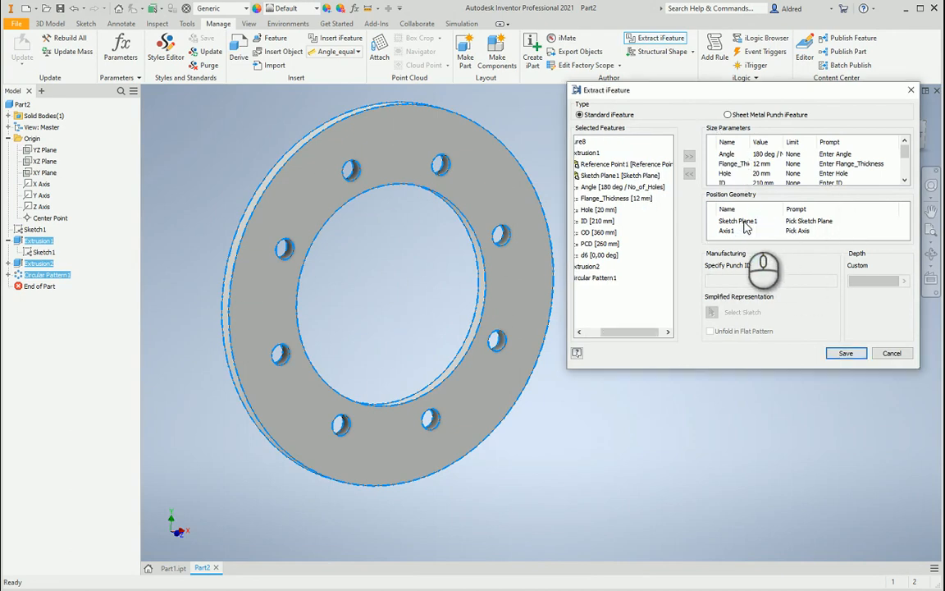
{"action": "left_click", "coordinate": [746, 223]}
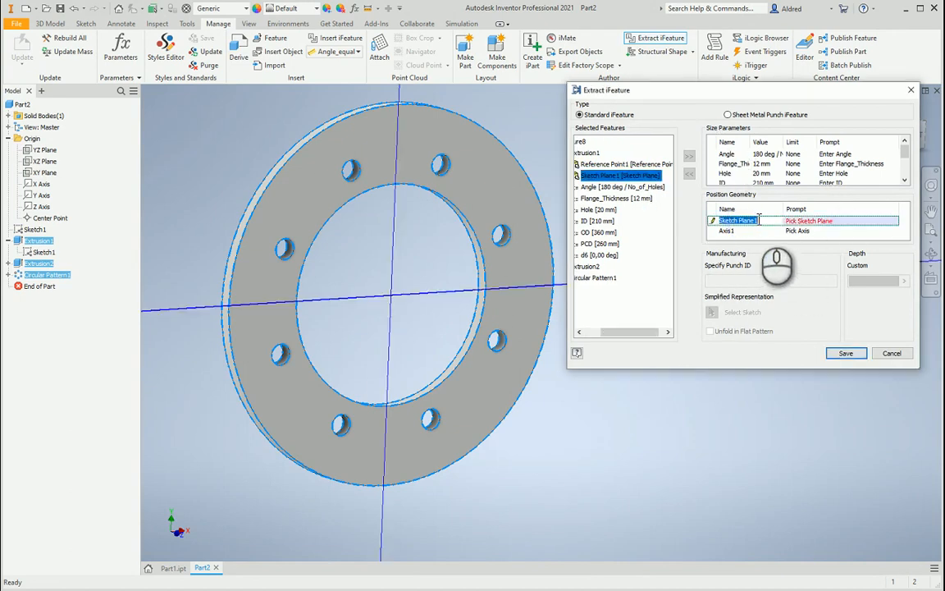
{"action": "left_click", "coordinate": [33, 173]}
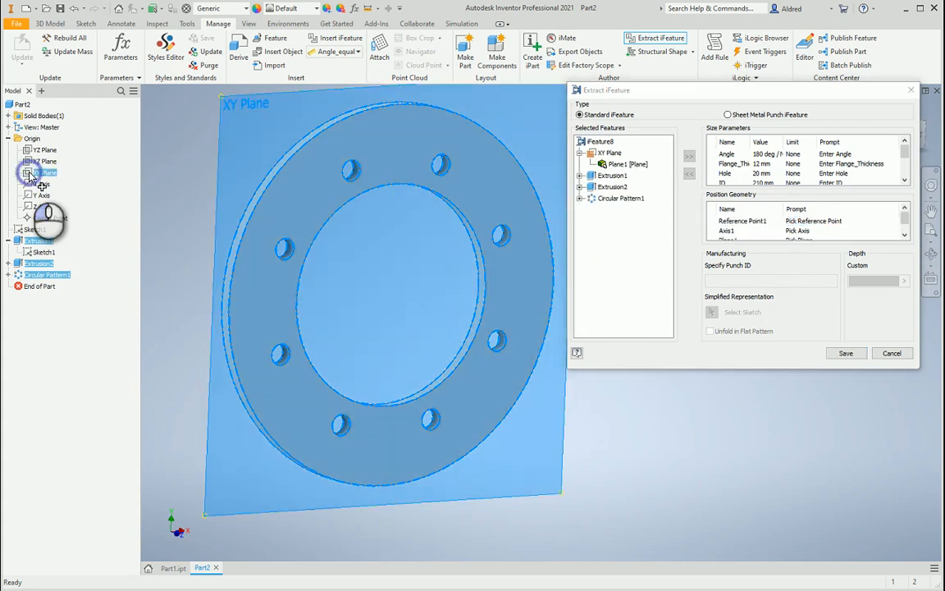
{"action": "left_click", "coordinate": [736, 222]}
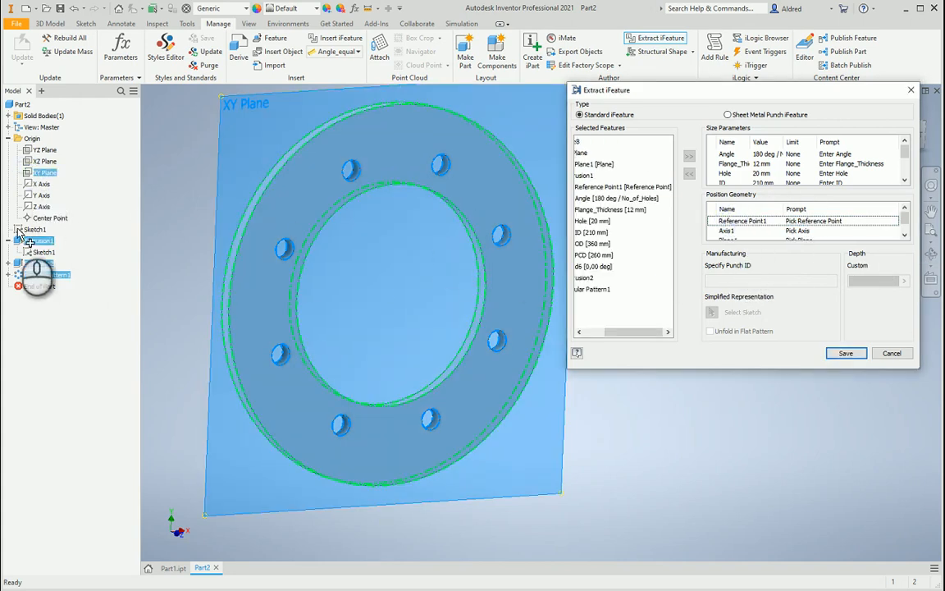
{"action": "left_click", "coordinate": [56, 219]}
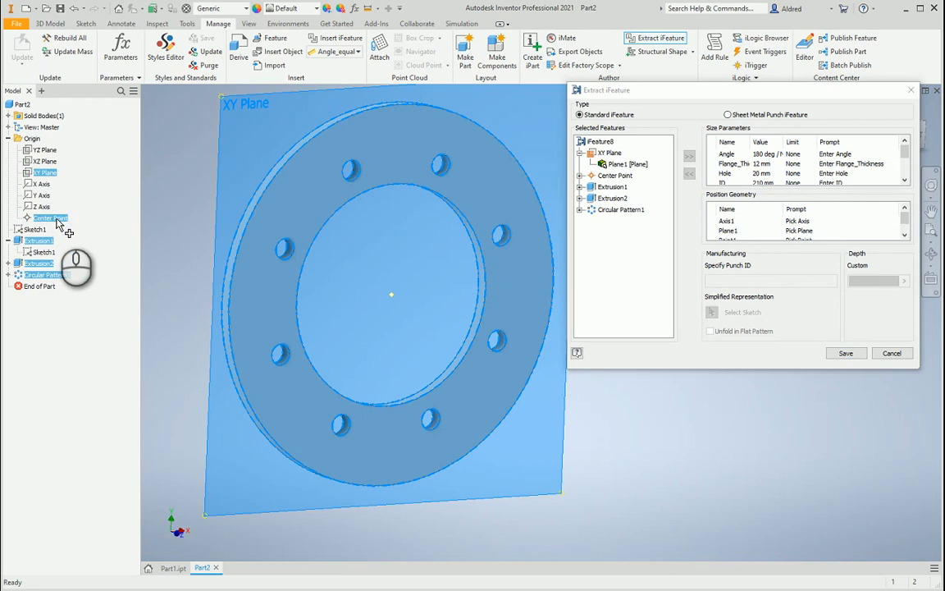
{"action": "scroll", "coordinate": [734, 236], "scroll_direction": "down", "scroll_amount": 1}
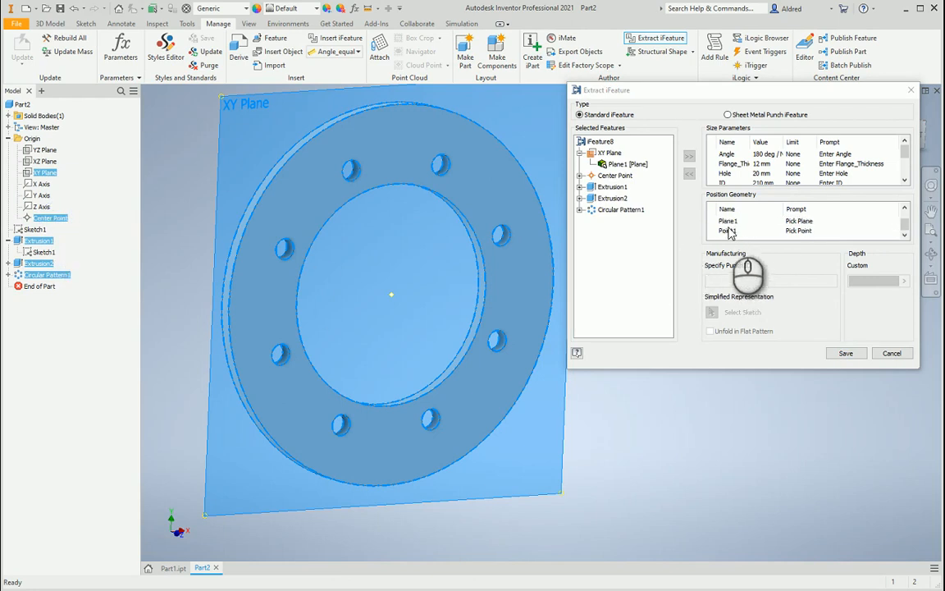
{"action": "scroll", "coordinate": [733, 233], "scroll_direction": "up", "scroll_amount": 1}
{"action": "left_click", "coordinate": [740, 222]}
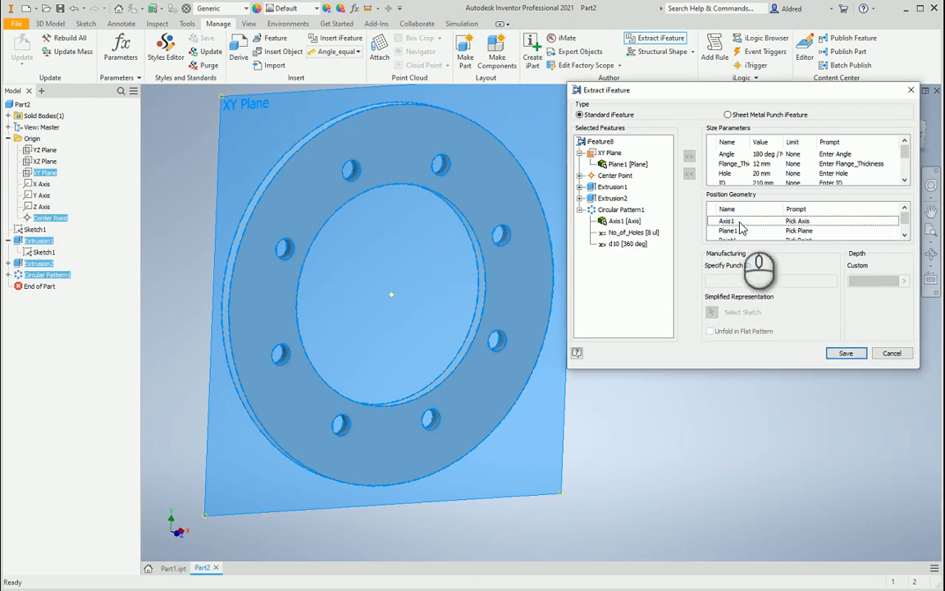
{"action": "left_click", "coordinate": [41, 206]}
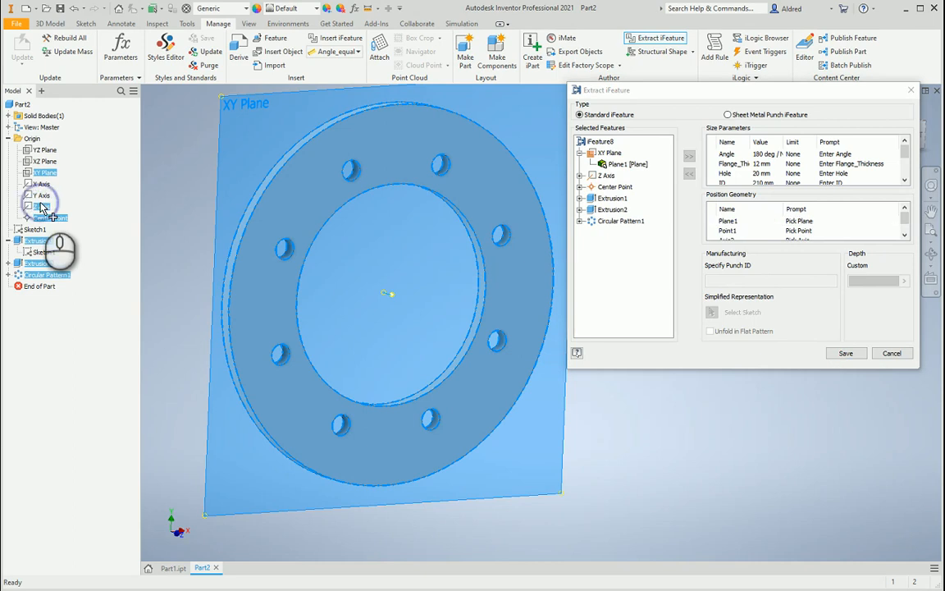
Save the extracted iFeature as Flange.ide in the Catalog folder, replacing the existing file.
{"action": "left_click", "coordinate": [845, 353]}
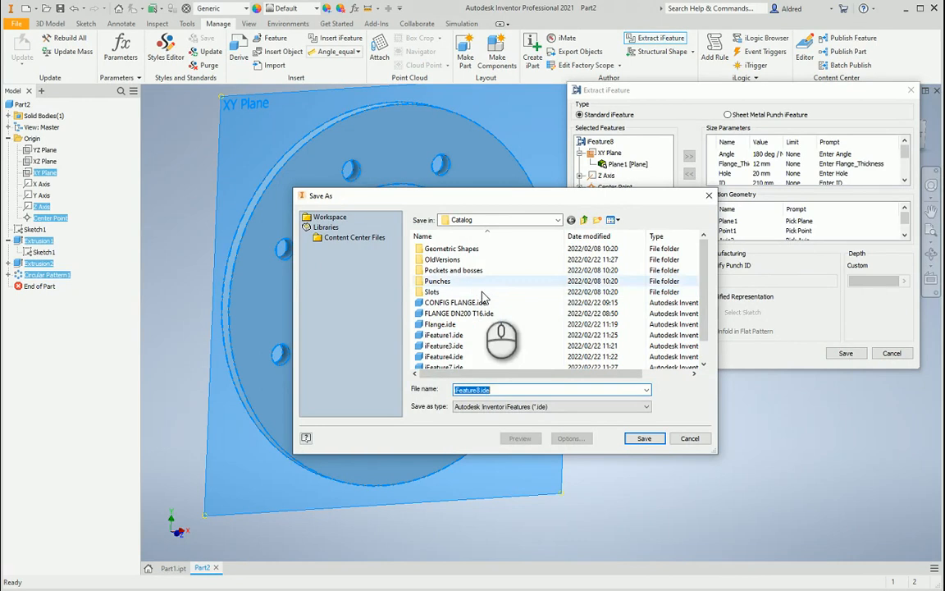
{"action": "left_click", "coordinate": [441, 324]}
{"action": "left_click", "coordinate": [644, 438]}
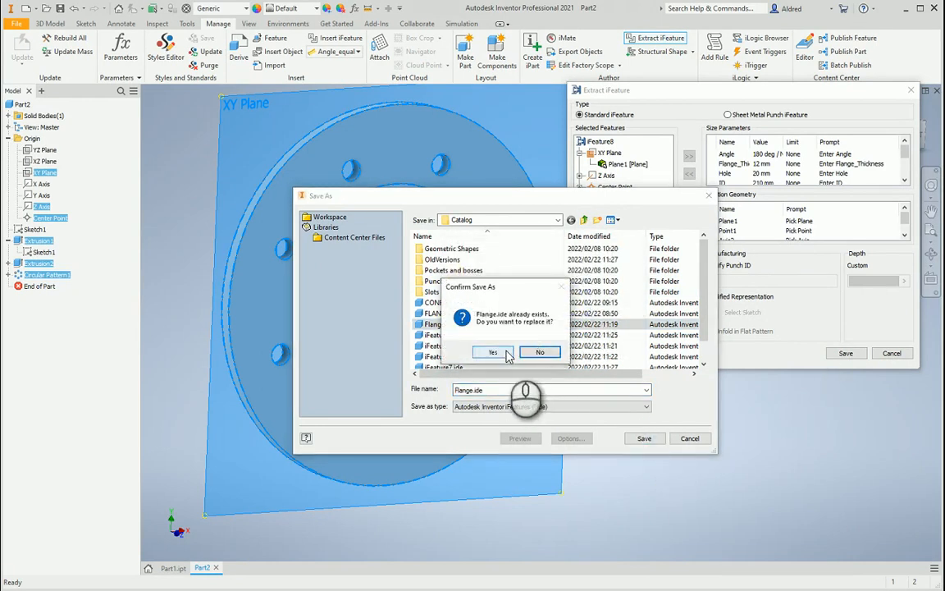
{"action": "left_click", "coordinate": [504, 352]}
{"action": "left_click", "coordinate": [483, 312]}
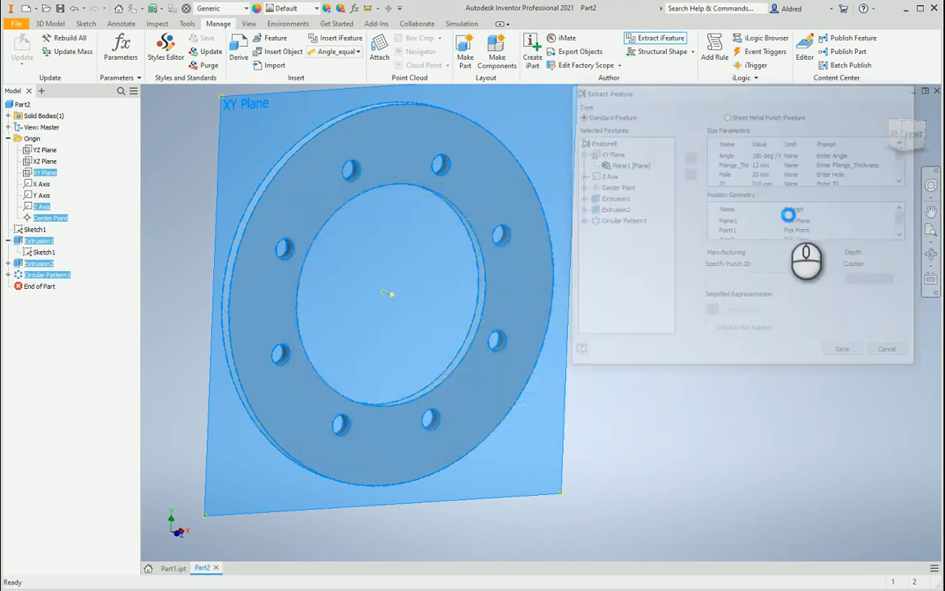
Switch to the pipe part Part1.ipt and start inserting the Flange.ide iFeature from the Catalog folder.
{"action": "middle_click_drag", "start_coordinate": [504, 269], "coordinate": [633, 243]}
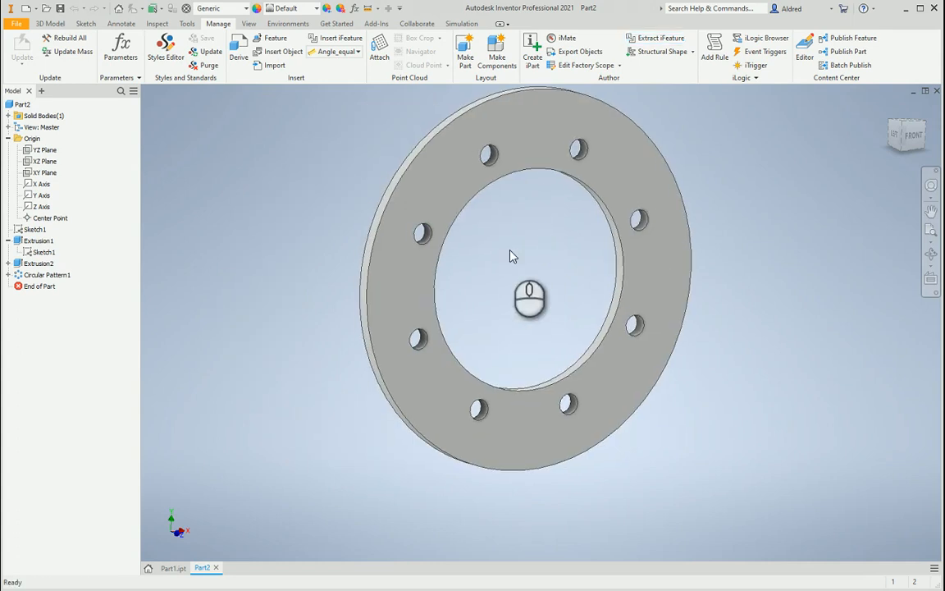
{"action": "middle_click_drag", "start_coordinate": [476, 303], "coordinate": [466, 370]}
{"action": "left_click", "coordinate": [176, 569]}
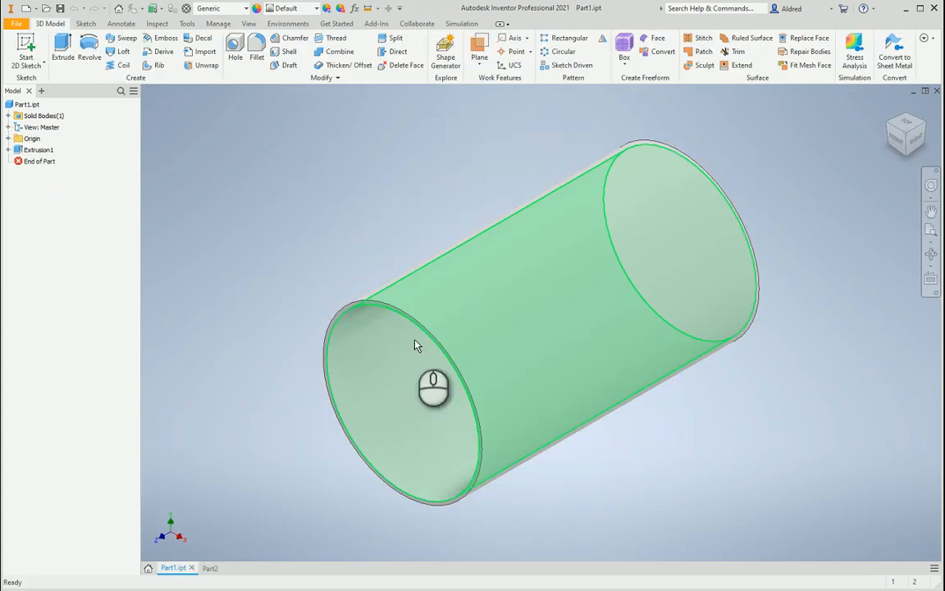
{"action": "left_click", "coordinate": [218, 23]}
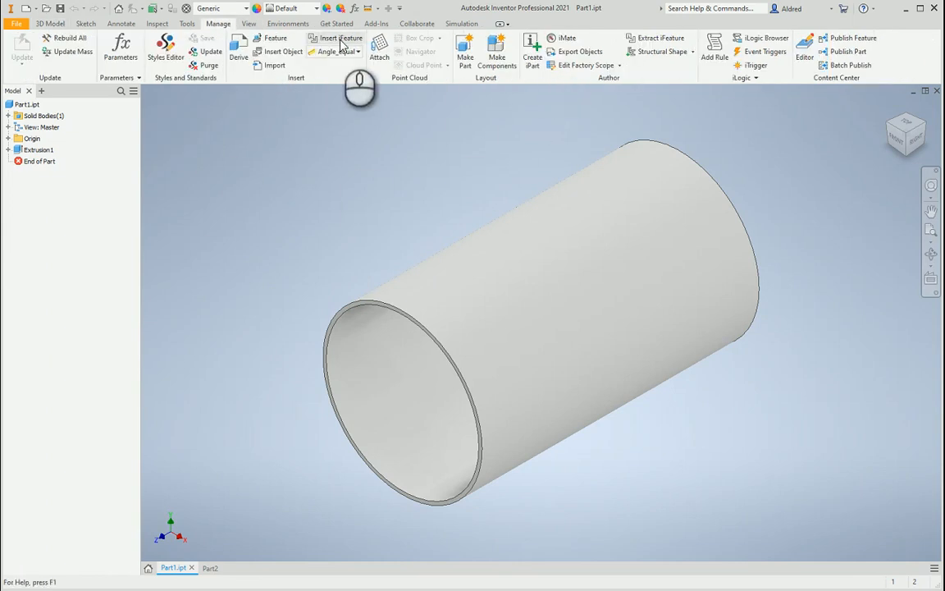
{"action": "left_click", "coordinate": [534, 238]}
{"action": "left_click", "coordinate": [277, 195]}
{"action": "left_click", "coordinate": [338, 263]}
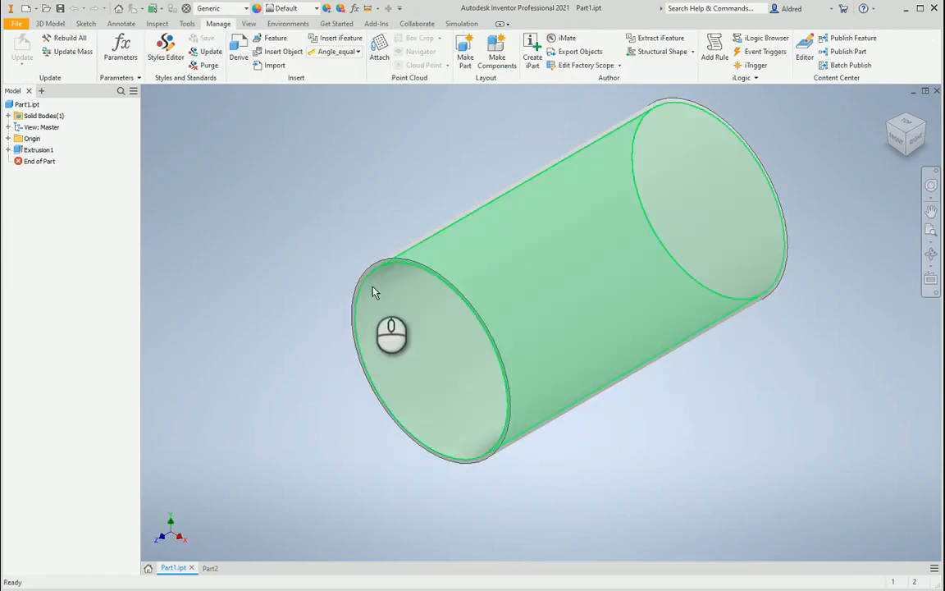
{"action": "left_click", "coordinate": [351, 153]}
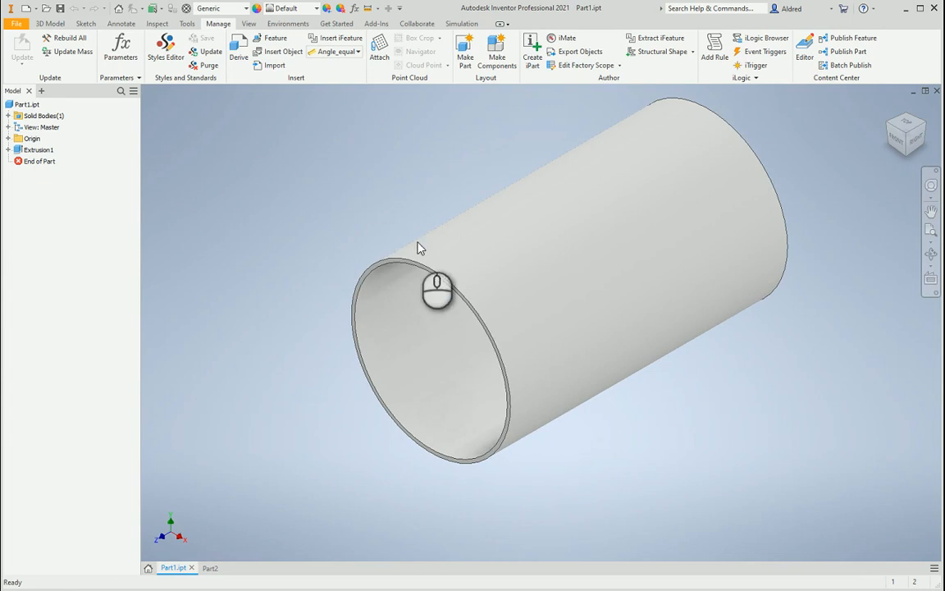
{"action": "left_click", "coordinate": [337, 38]}
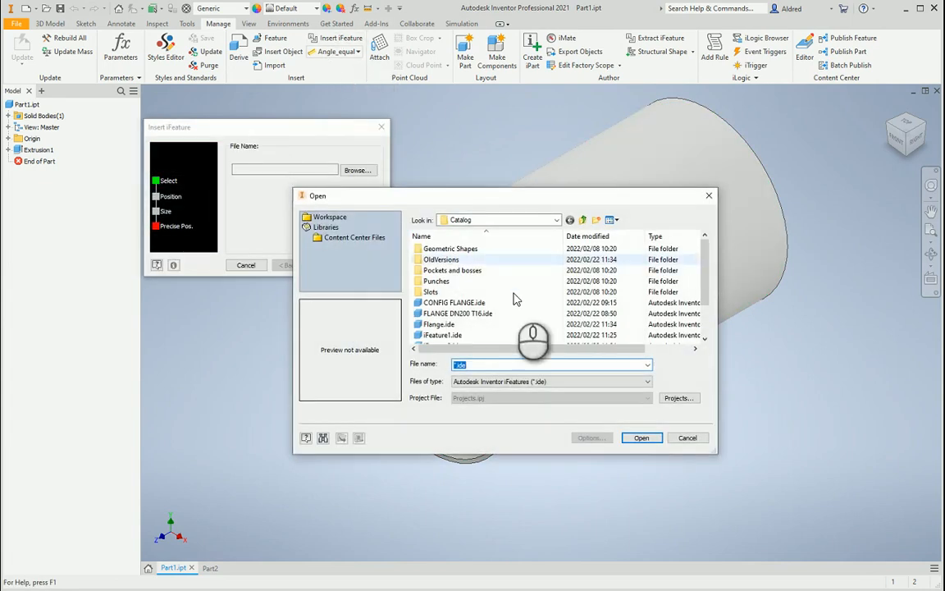
{"action": "left_click", "coordinate": [439, 324]}
{"action": "left_click", "coordinate": [641, 437]}
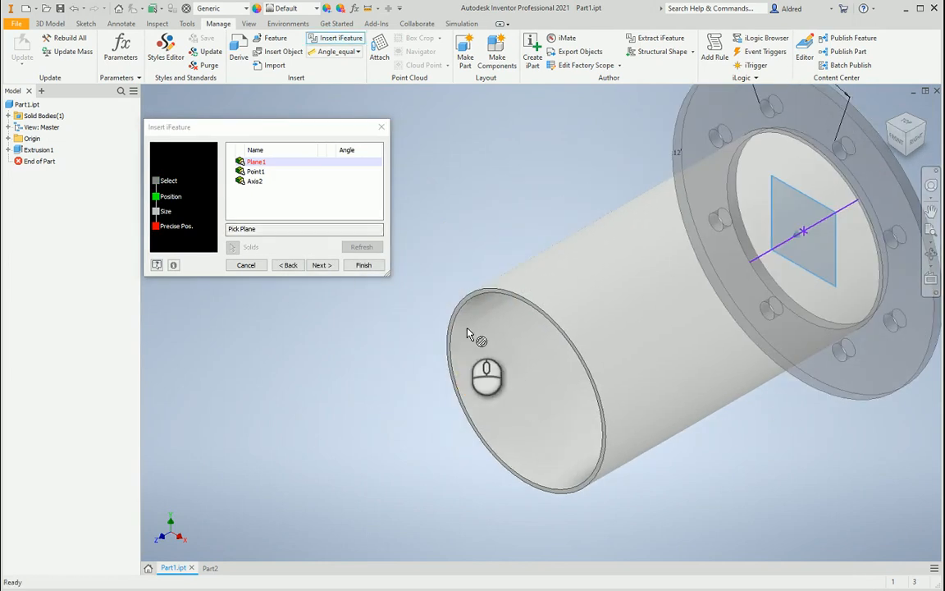
Position the flange iFeature using the pipe's near end face as plane, its edge centre as point and the inner cylindrical surface as axis.
{"action": "scroll", "coordinate": [420, 295], "scroll_direction": "up", "scroll_amount": 3}
{"action": "left_click", "coordinate": [498, 258]}
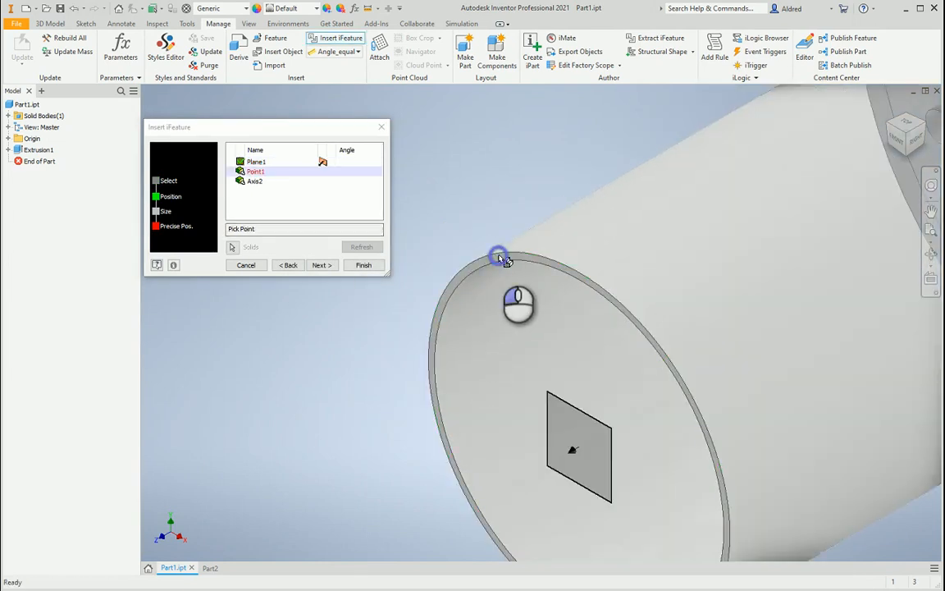
{"action": "left_click", "coordinate": [591, 287]}
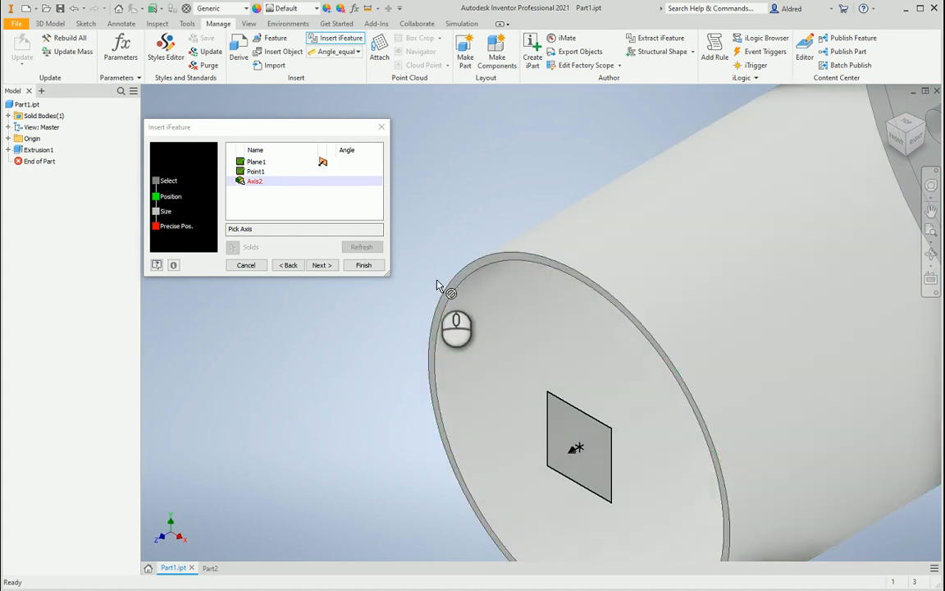
{"action": "left_click", "coordinate": [509, 338]}
{"action": "scroll", "coordinate": [495, 359], "scroll_direction": "down", "scroll_amount": 6}
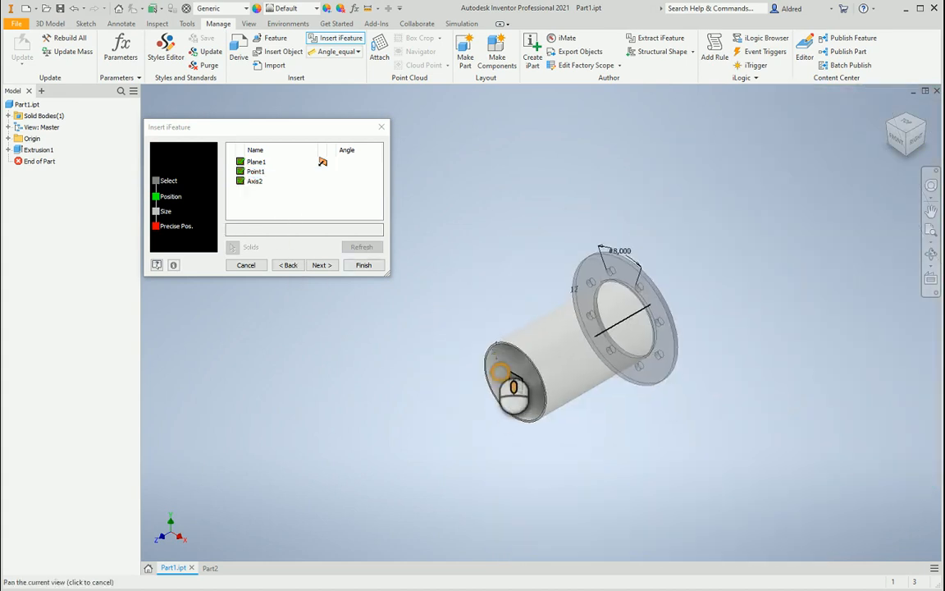
{"action": "middle_click_drag", "start_coordinate": [493, 348], "coordinate": [494, 335]}
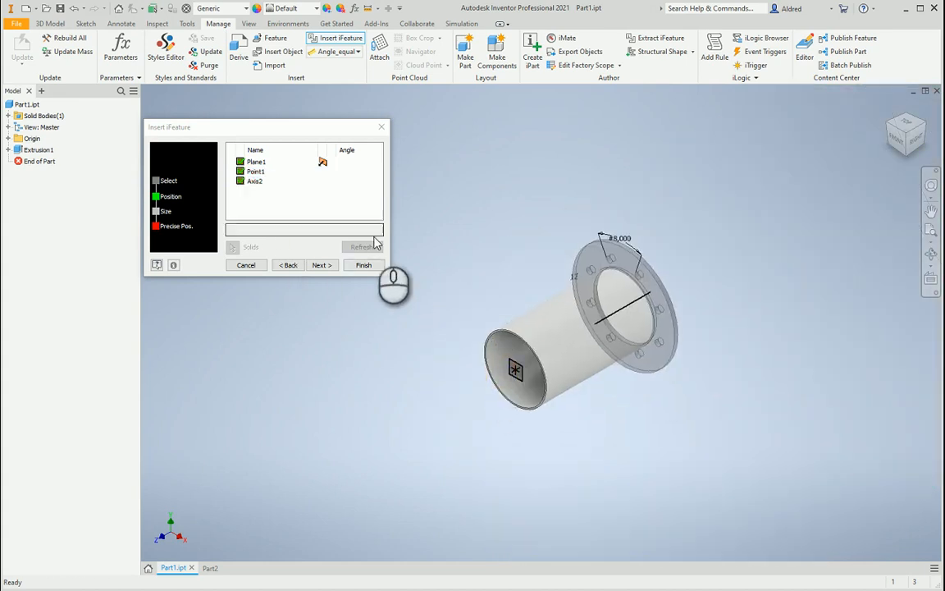
Reassign the iFeature's point and plane at the pipe's near end, and finish inserting the flange.
{"action": "left_click", "coordinate": [255, 171]}
{"action": "left_click", "coordinate": [512, 333]}
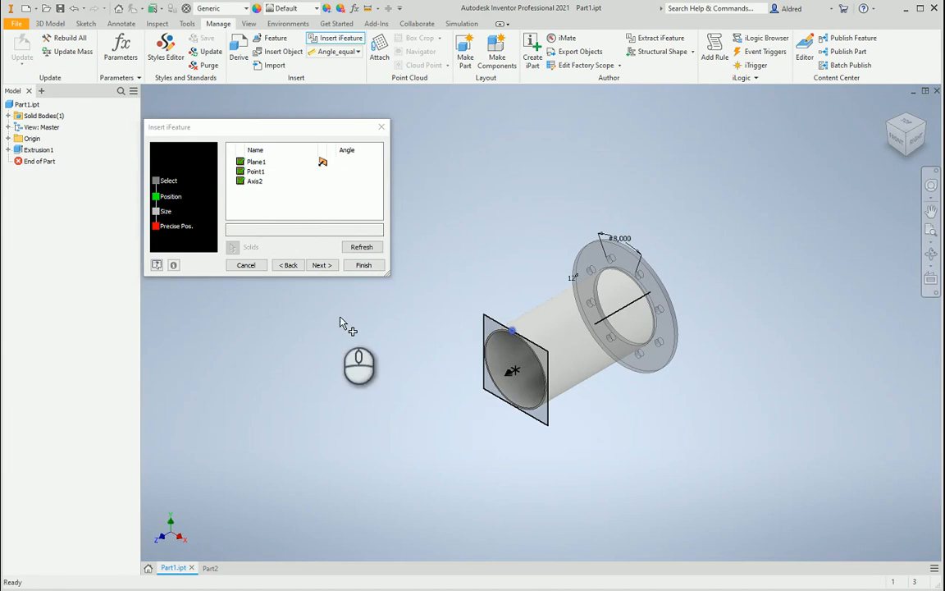
{"action": "left_click", "coordinate": [494, 363]}
{"action": "left_click", "coordinate": [256, 161]}
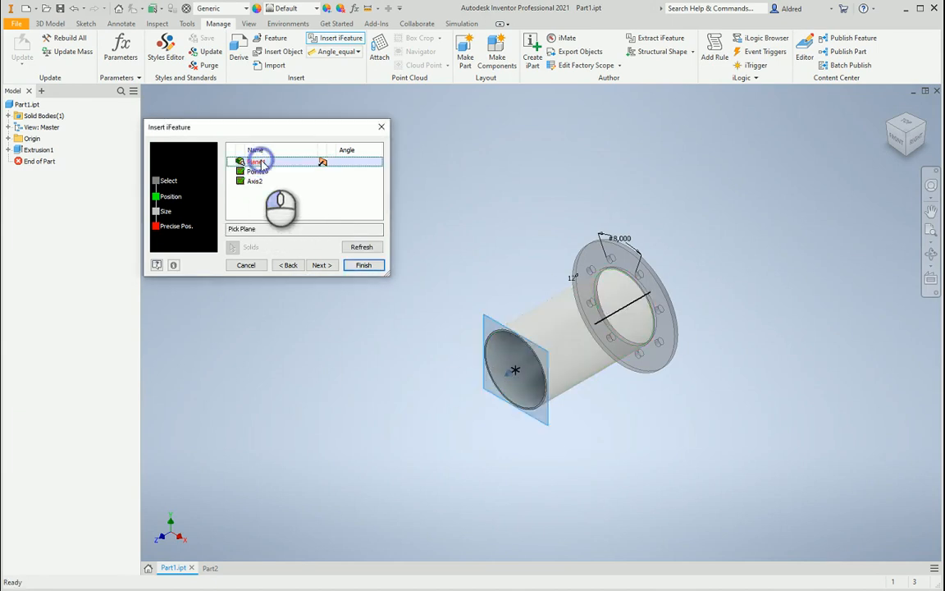
{"action": "scroll", "coordinate": [494, 353], "scroll_direction": "down", "scroll_amount": 3}
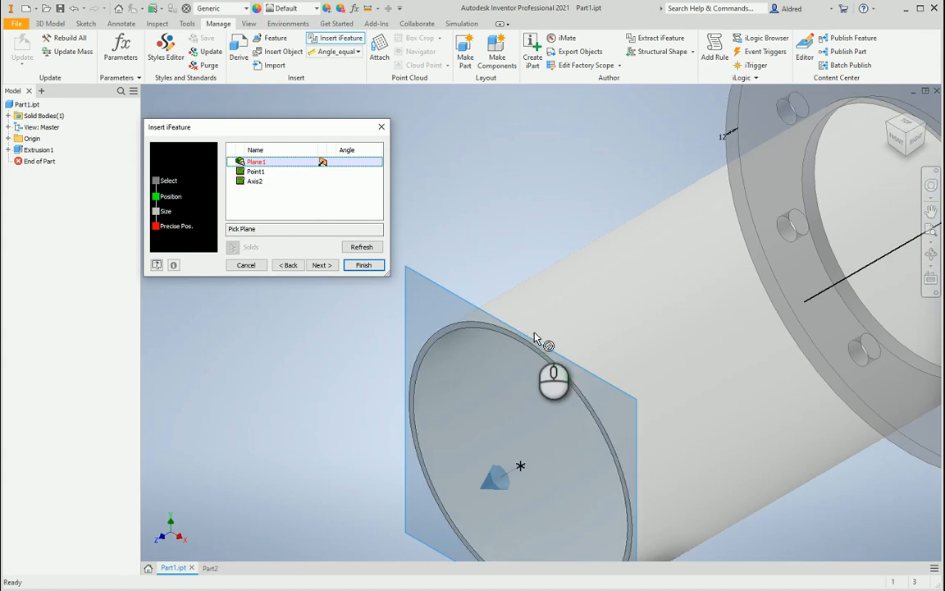
{"action": "left_click", "coordinate": [517, 337]}
{"action": "scroll", "coordinate": [521, 341], "scroll_direction": "up", "scroll_amount": 5}
{"action": "middle_click_drag", "start_coordinate": [474, 372], "coordinate": [483, 277]}
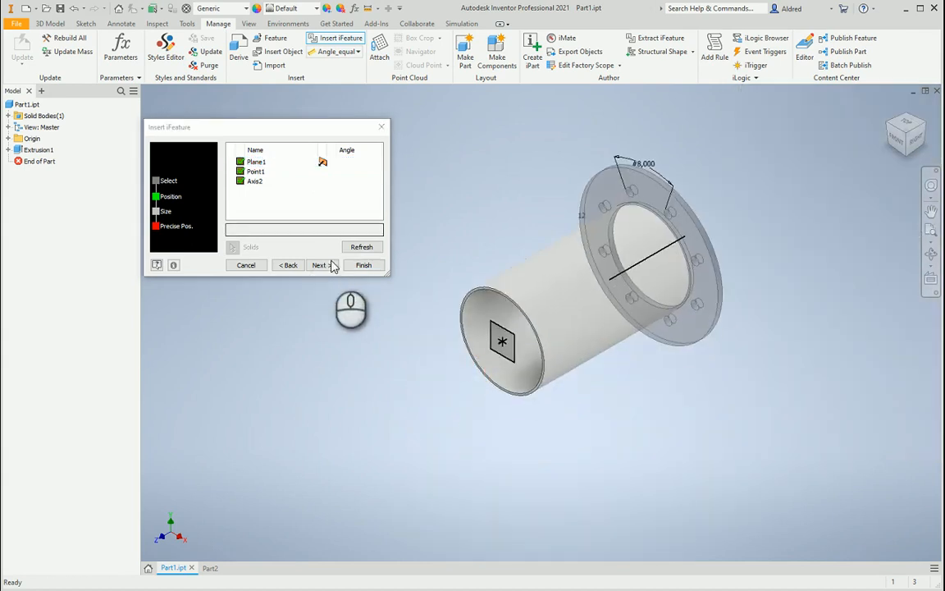
{"action": "left_click", "coordinate": [363, 265]}
Examine the inserted flange on the pipe end from several sides, including close up from the back.
{"action": "middle_click_drag", "start_coordinate": [594, 237], "coordinate": [769, 289]}
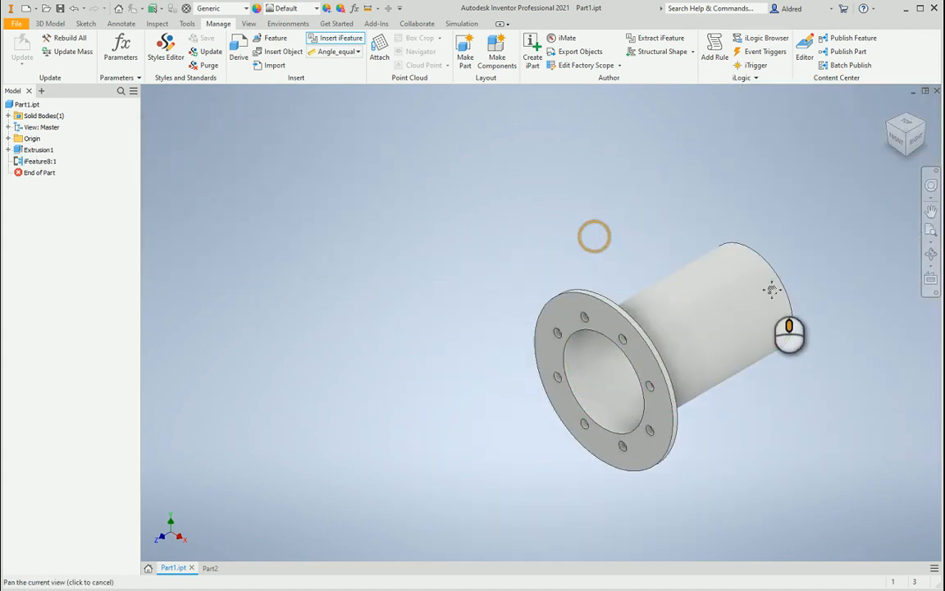
{"action": "middle_click_drag", "start_coordinate": [618, 356], "coordinate": [527, 285], "text": "shift"}
{"action": "scroll", "coordinate": [796, 274], "scroll_direction": "up", "scroll_amount": 5}
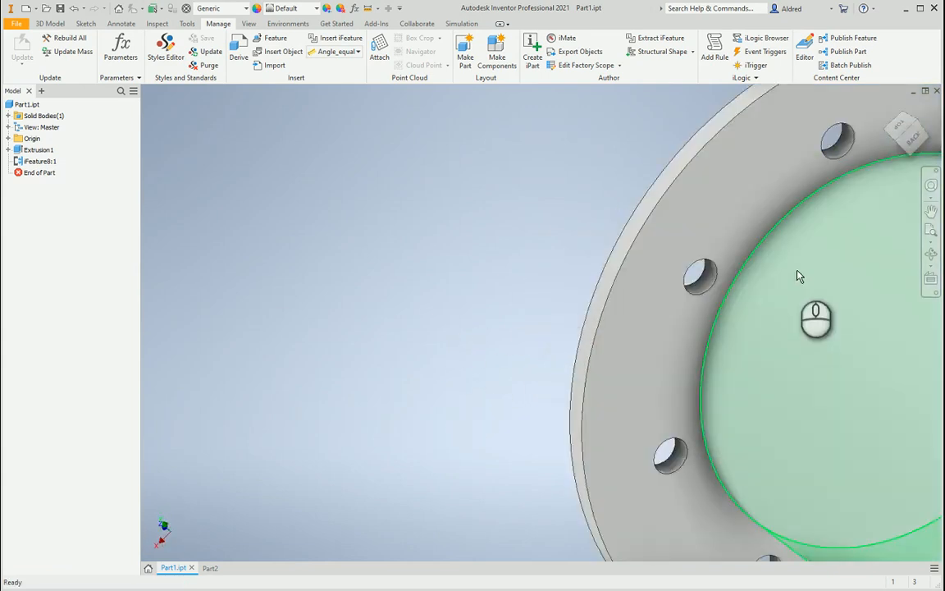
{"action": "scroll", "coordinate": [624, 257], "scroll_direction": "down", "scroll_amount": 5}
{"action": "middle_click_drag", "start_coordinate": [625, 258], "coordinate": [761, 224], "text": "shift"}
{"action": "middle_click_drag", "start_coordinate": [666, 380], "coordinate": [532, 267], "text": "shift"}
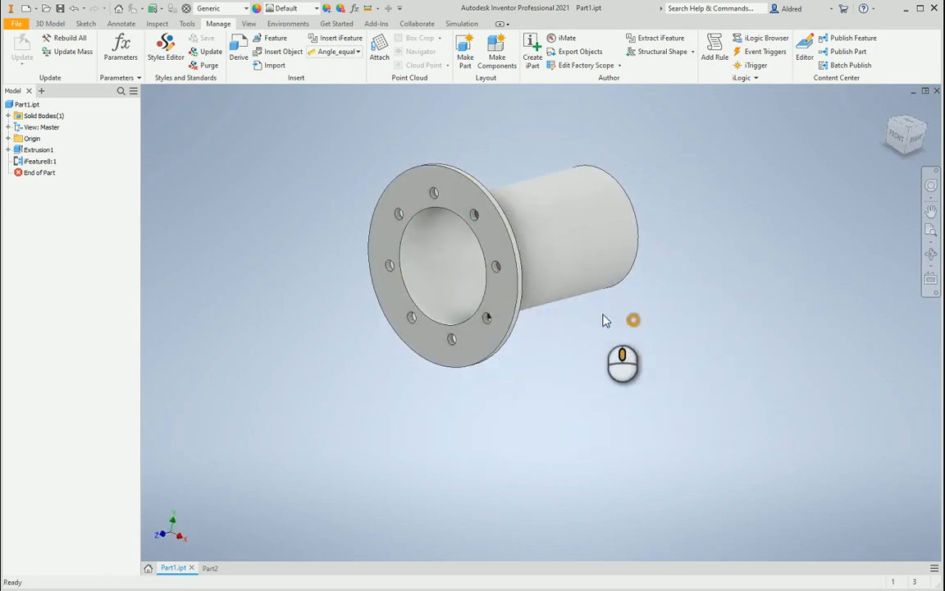
{"action": "middle_click_drag", "start_coordinate": [603, 319], "coordinate": [630, 335], "text": "shift"}
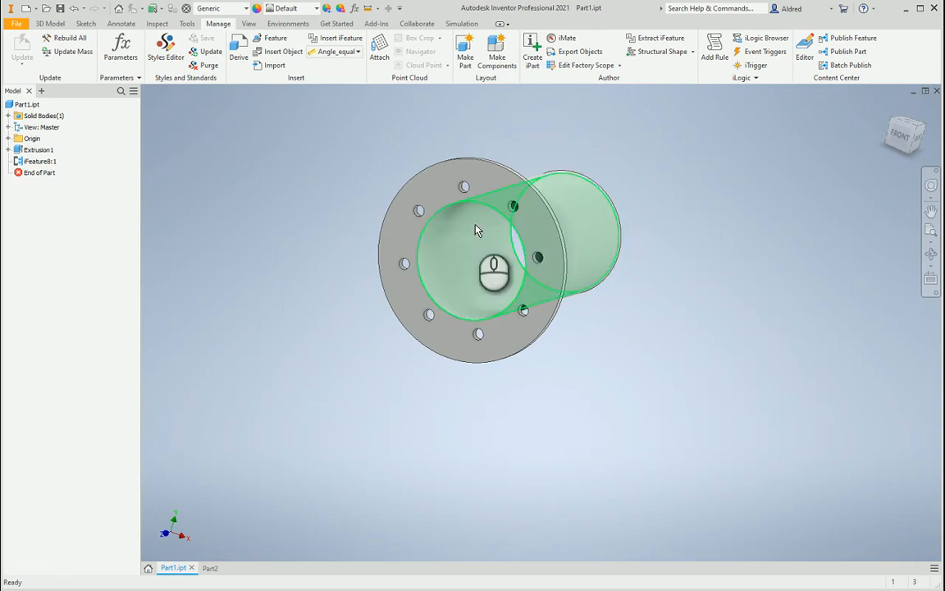
Start inserting a second flange iFeature from Flange.ide in the Catalog folder.
{"action": "middle_click_drag", "start_coordinate": [484, 305], "coordinate": [440, 351]}
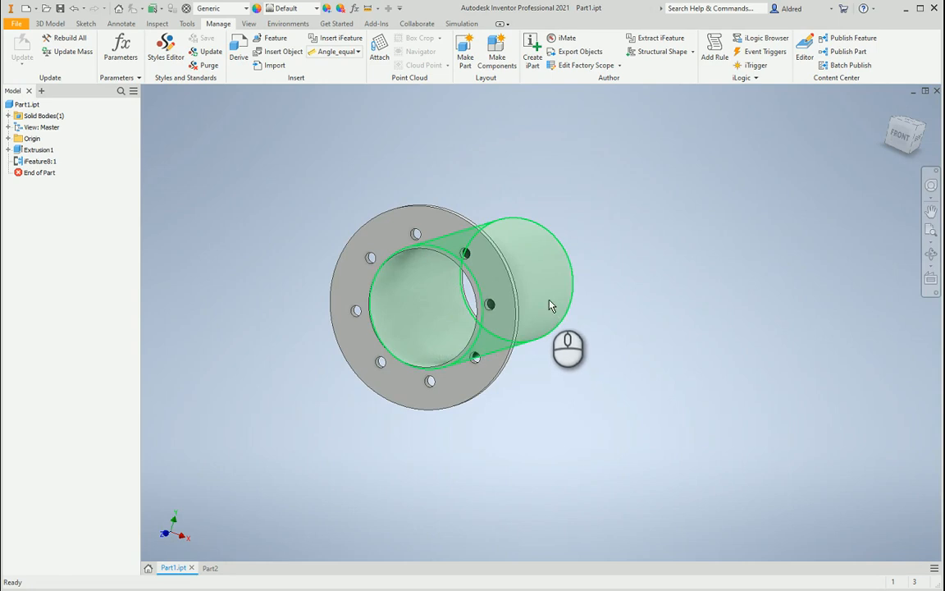
{"action": "left_click", "coordinate": [352, 39]}
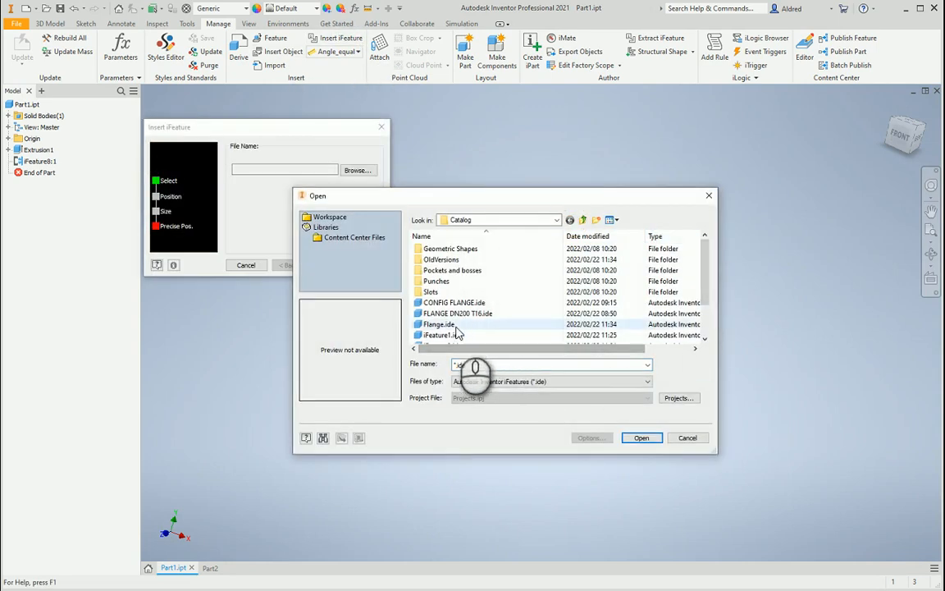
{"action": "left_click", "coordinate": [456, 326]}
{"action": "left_click", "coordinate": [641, 437]}
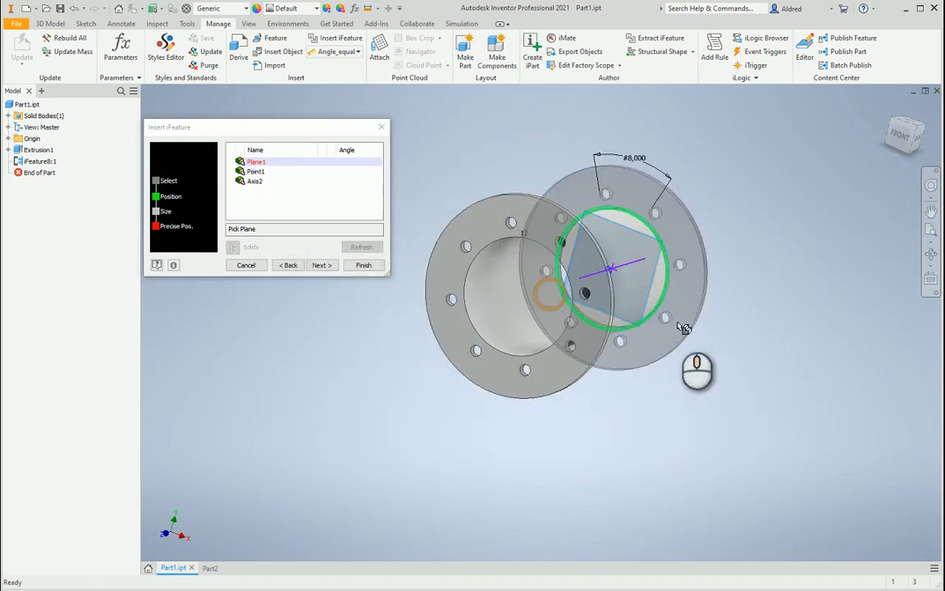
Assign the iFeature's plane to the end face of the pipe's still open end and its point to that end's circular edge.
{"action": "middle_click_drag", "start_coordinate": [736, 317], "coordinate": [568, 323], "text": "shift"}
{"action": "scroll", "coordinate": [645, 287], "scroll_direction": "down", "scroll_amount": 3}
{"action": "middle_click_drag", "start_coordinate": [628, 279], "coordinate": [626, 170]}
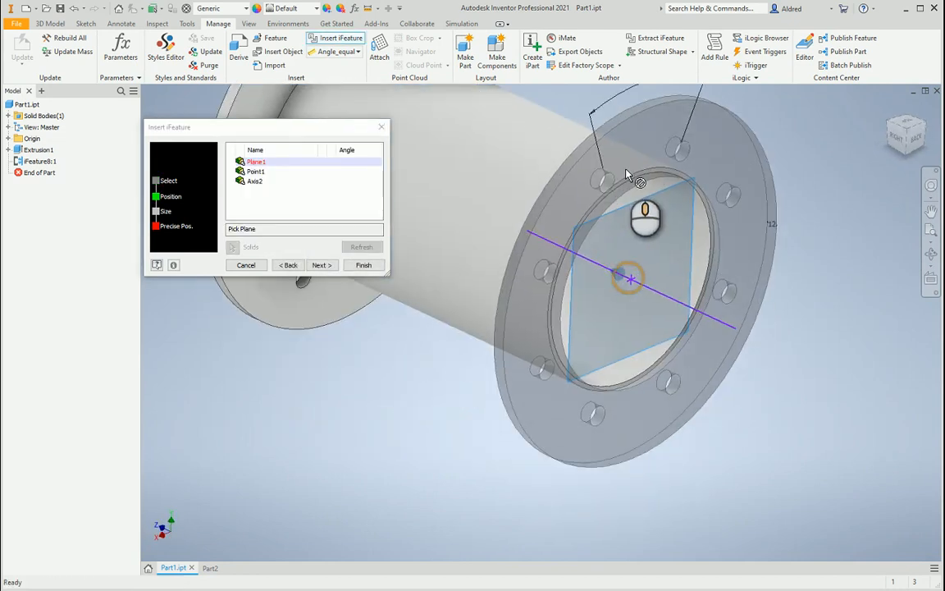
{"action": "scroll", "coordinate": [648, 205], "scroll_direction": "down", "scroll_amount": 3}
{"action": "left_click", "coordinate": [699, 172]}
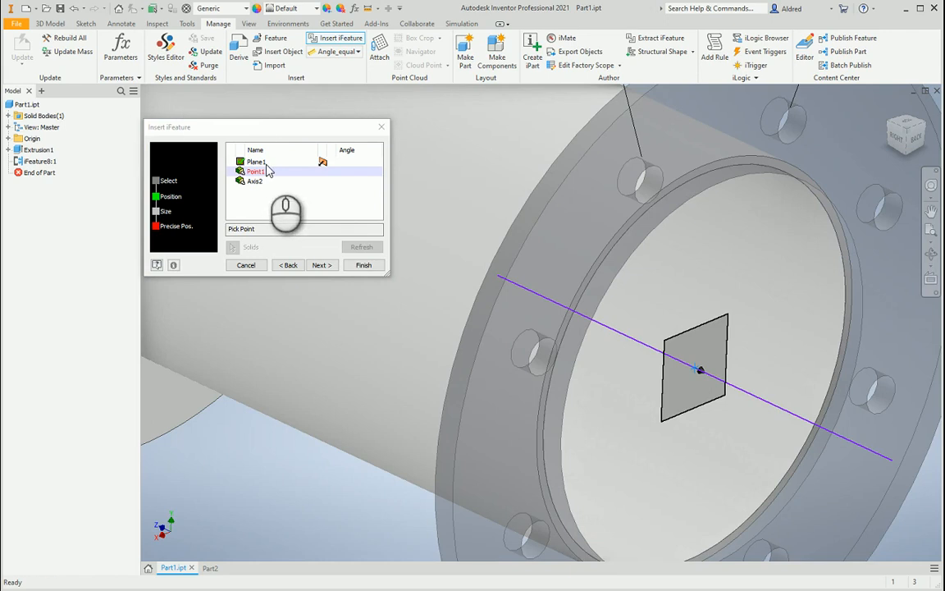
{"action": "left_click", "coordinate": [776, 171]}
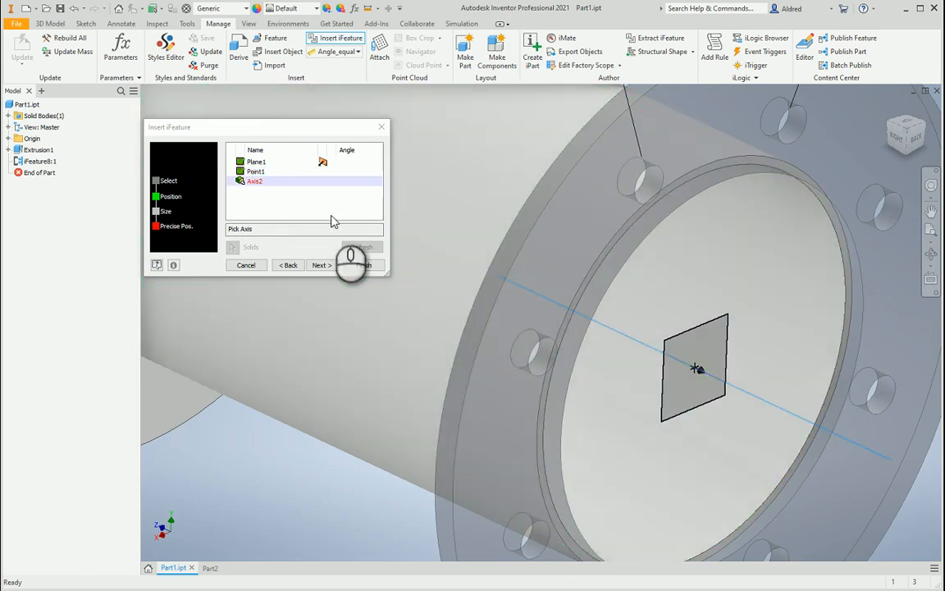
Reassign the iFeature's plane and point at the same pipe end, and use the pipe's inner cylindrical surface as its axis.
{"action": "left_click", "coordinate": [255, 161]}
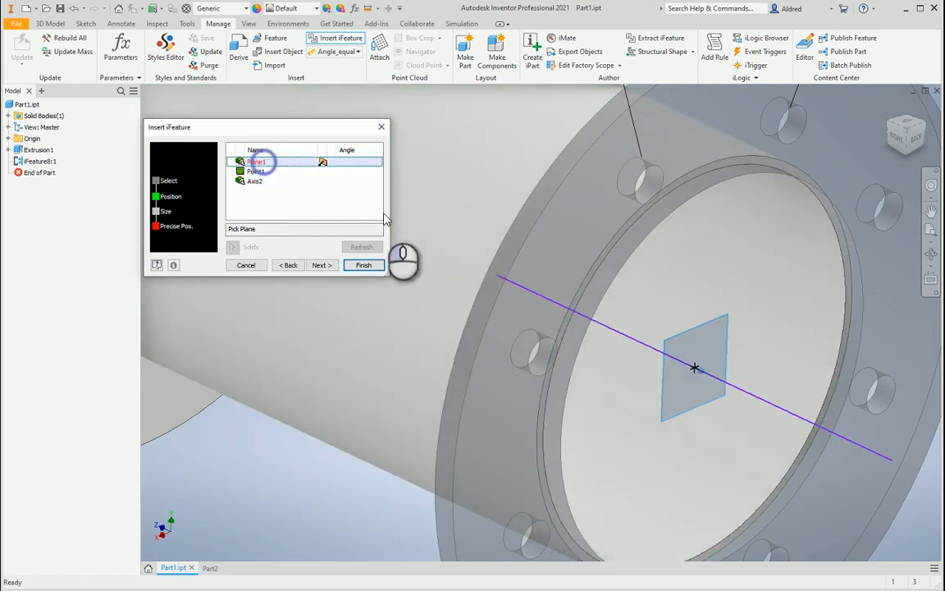
{"action": "left_click", "coordinate": [704, 169]}
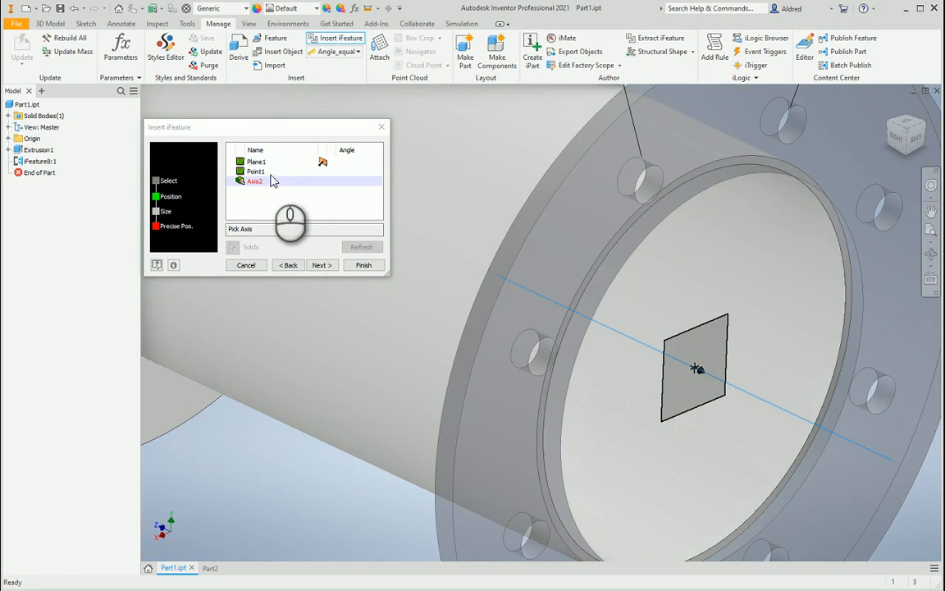
{"action": "left_click", "coordinate": [264, 173]}
{"action": "left_click", "coordinate": [722, 165]}
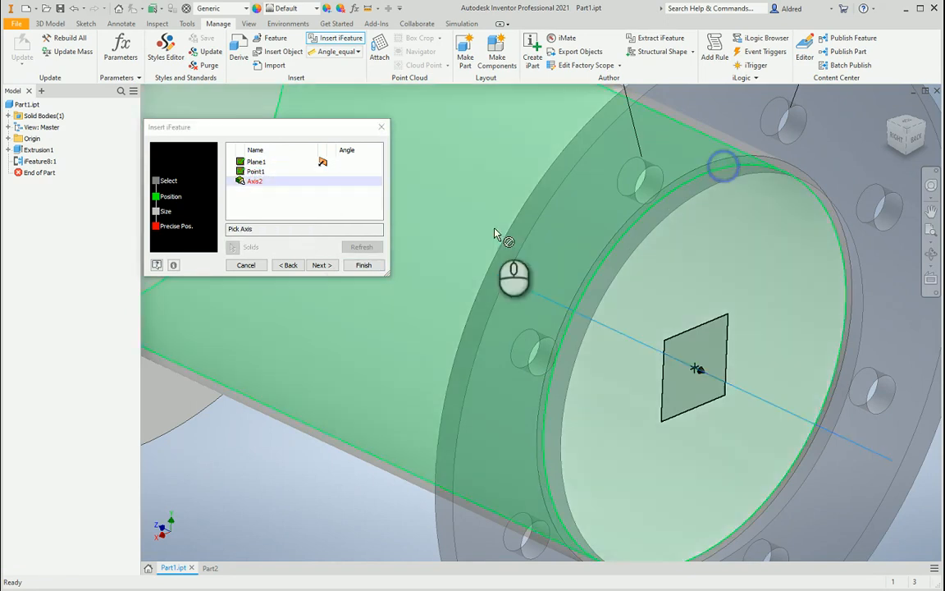
{"action": "left_click", "coordinate": [661, 275]}
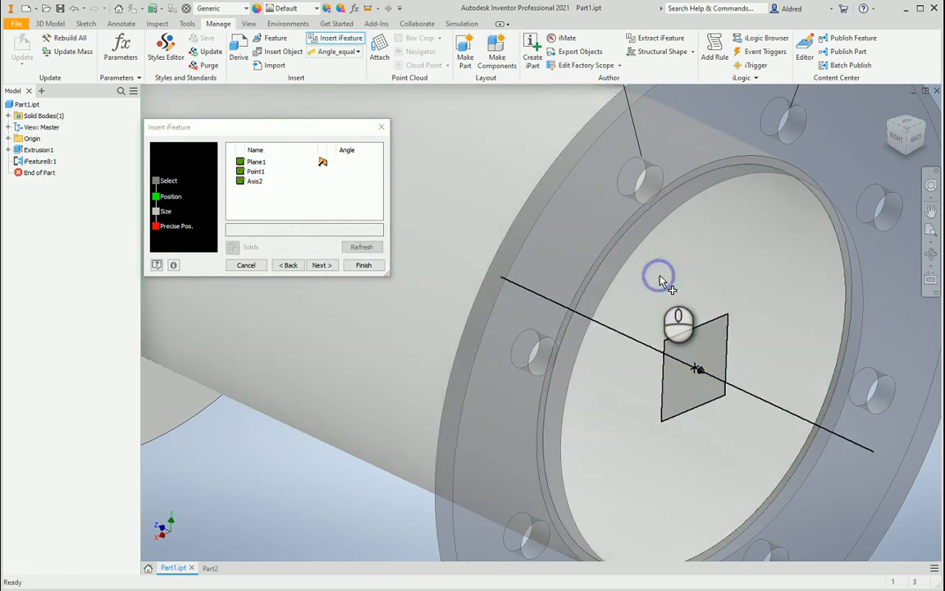
Set the flange's No_of_Holes to 6, refresh the preview, finish inserting it without activating sketch edit, and inspect both pipe ends.
{"action": "middle_click_drag", "start_coordinate": [660, 276], "coordinate": [543, 234]}
{"action": "scroll", "coordinate": [543, 232], "scroll_direction": "down", "scroll_amount": 5}
{"action": "left_click", "coordinate": [322, 265]}
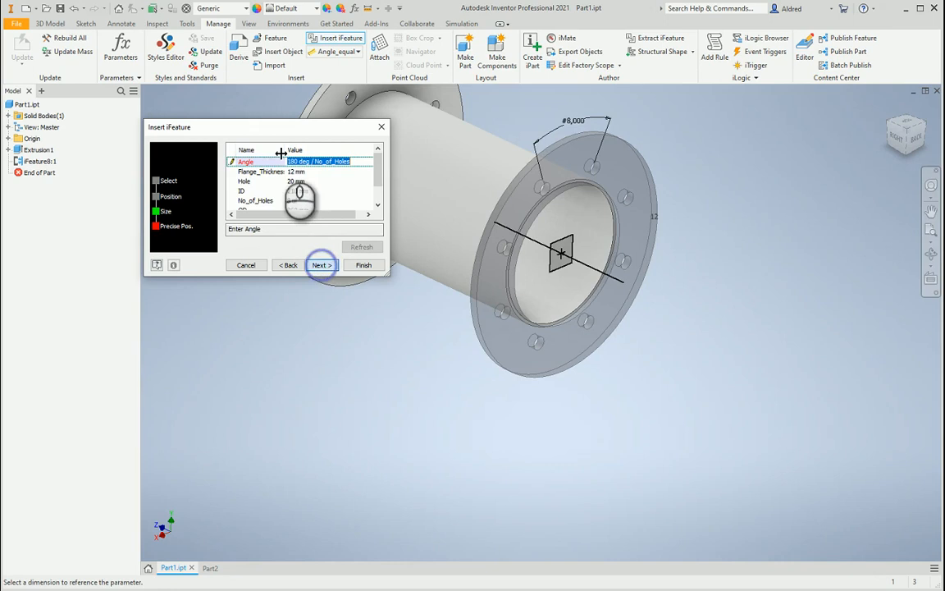
{"action": "left_click", "coordinate": [298, 202]}
{"action": "type", "text": "6"}
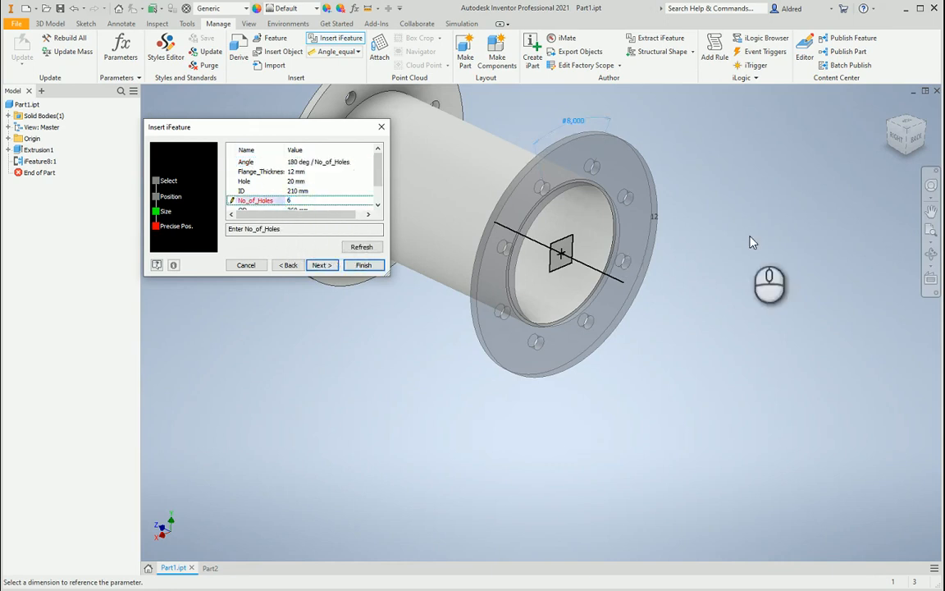
{"action": "left_click", "coordinate": [375, 247]}
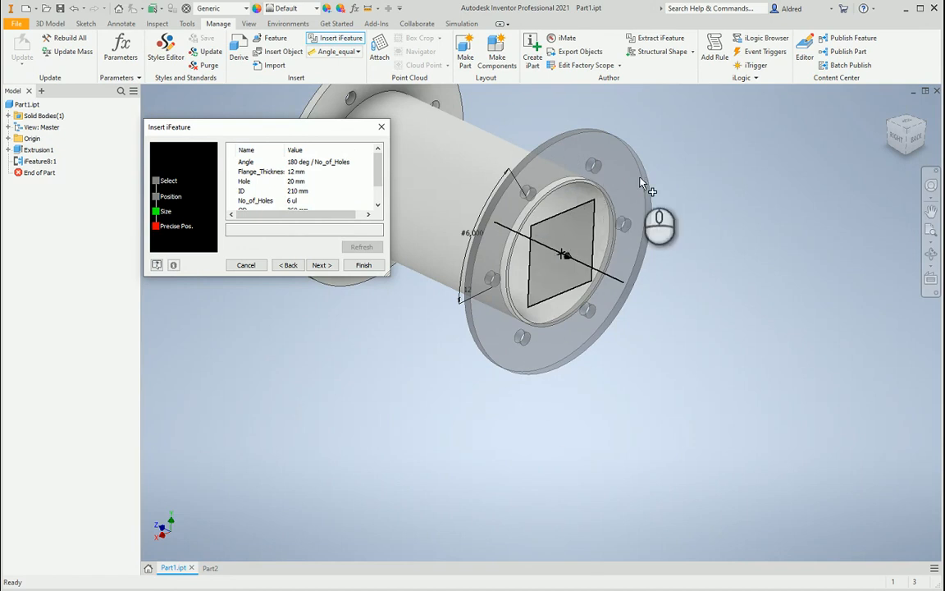
{"action": "left_click", "coordinate": [322, 265]}
{"action": "left_click", "coordinate": [361, 265]}
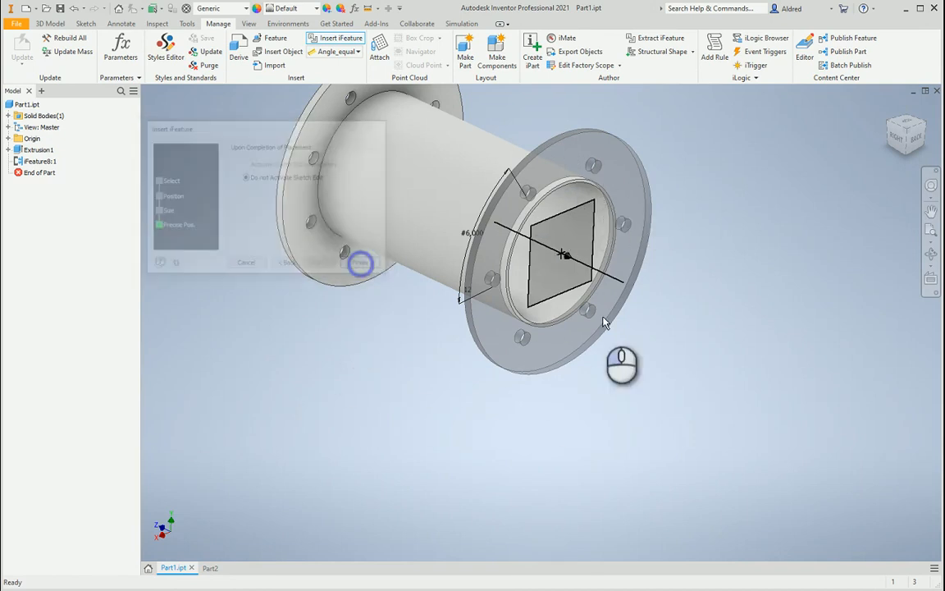
{"action": "scroll", "coordinate": [591, 336], "scroll_direction": "down", "scroll_amount": 3}
{"action": "middle_click_drag", "start_coordinate": [628, 313], "coordinate": [506, 314], "text": "shift"}
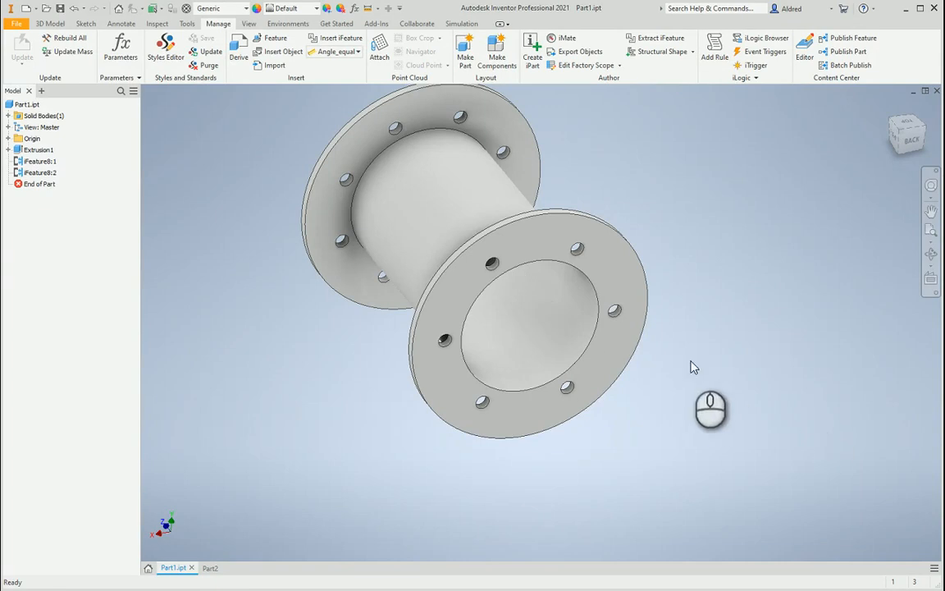
{"action": "middle_click_drag", "start_coordinate": [691, 367], "coordinate": [662, 328], "text": "shift"}
{"action": "middle_click_drag", "start_coordinate": [569, 338], "coordinate": [624, 321], "text": "shift"}
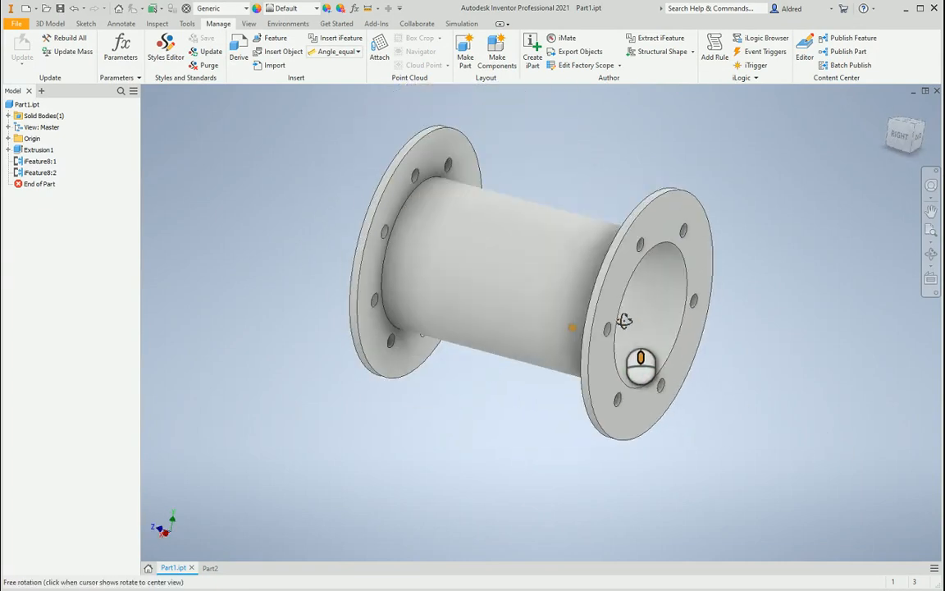